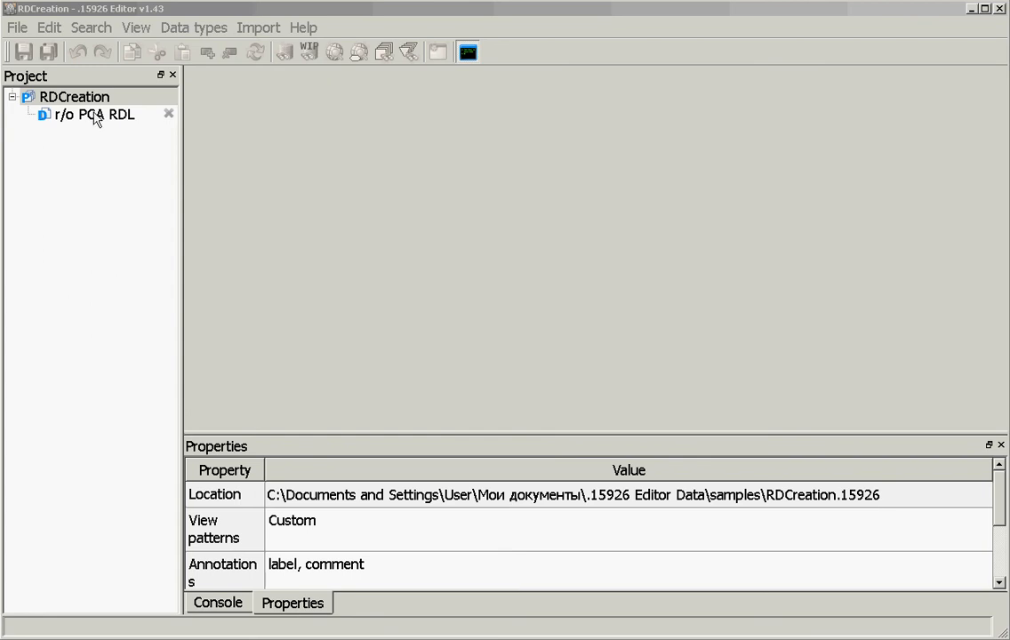
# Create a new data file named RDLTest in the RDCreation project.
pyautogui.click(18, 30)
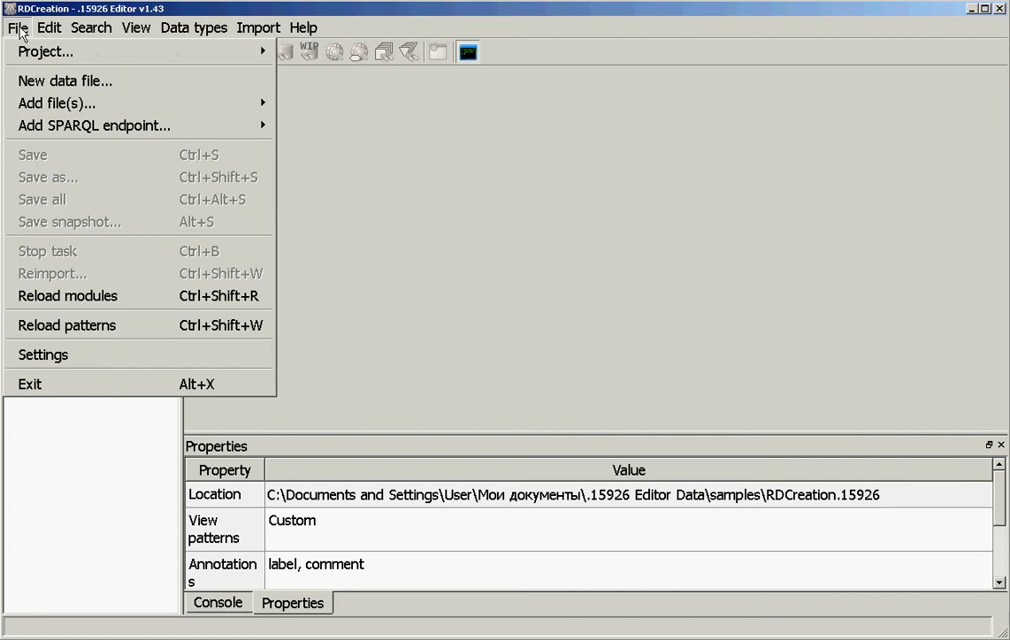
pyautogui.click(58, 82)
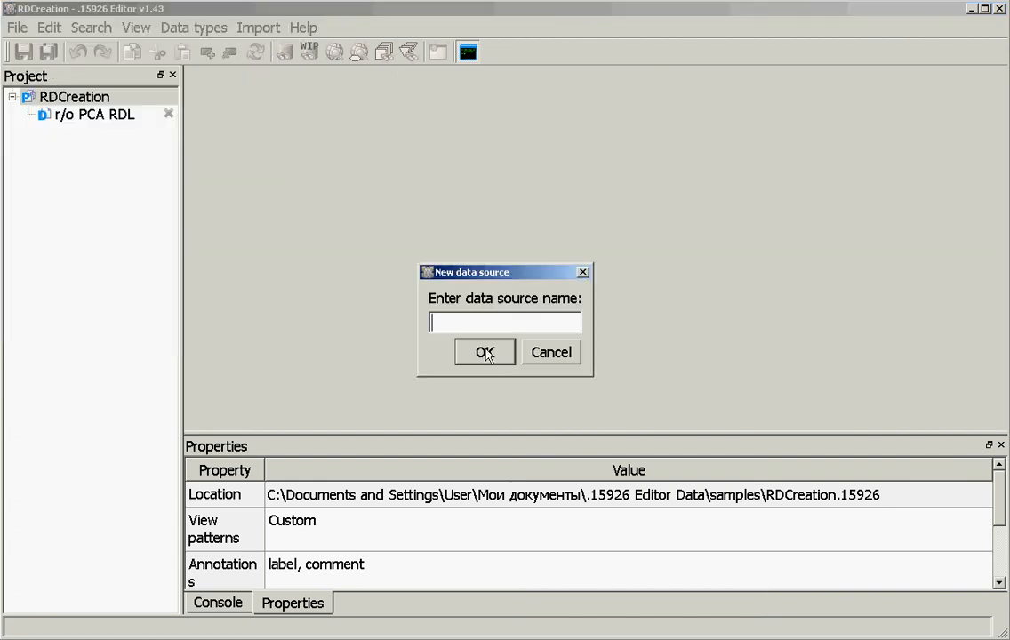
pyautogui.write('RDLTest')
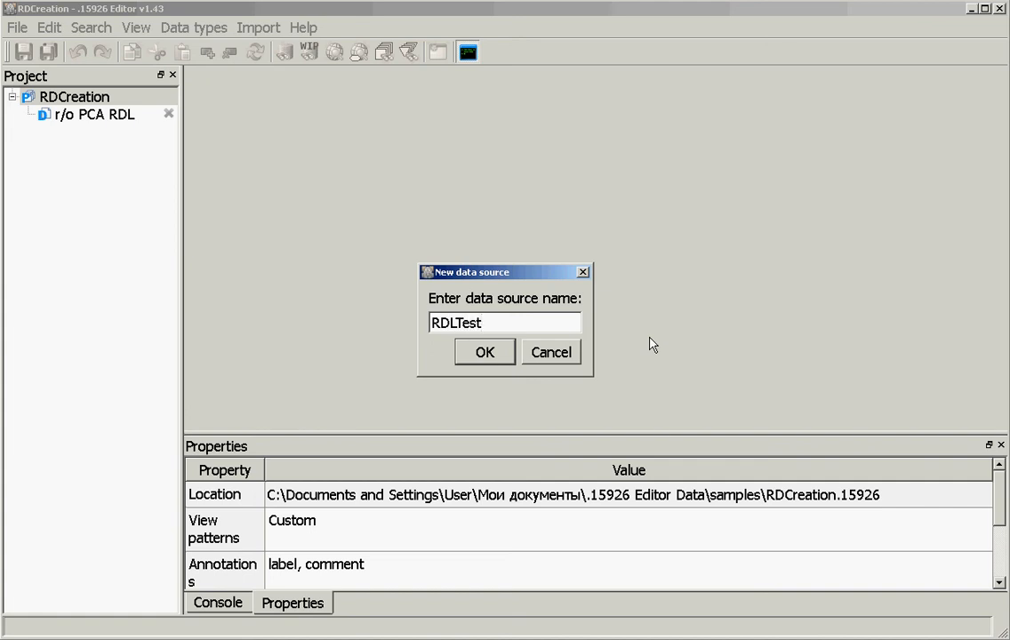
pyautogui.click(483, 353)
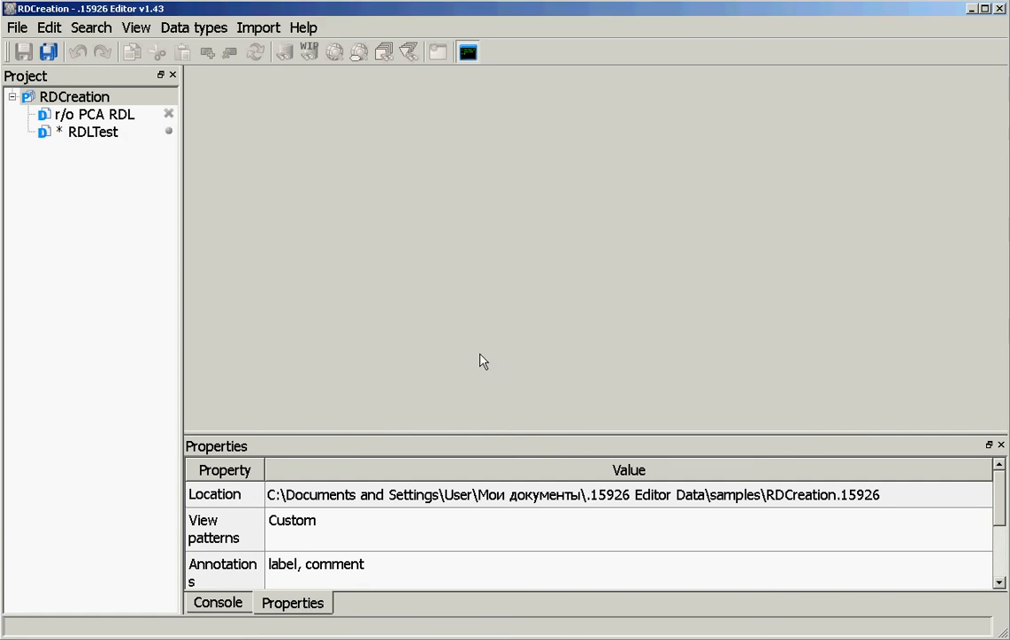
# Delete all predefined annotation entries, from label through annExponent, from the RDLTest data source's properties.
pyautogui.click(78, 131)
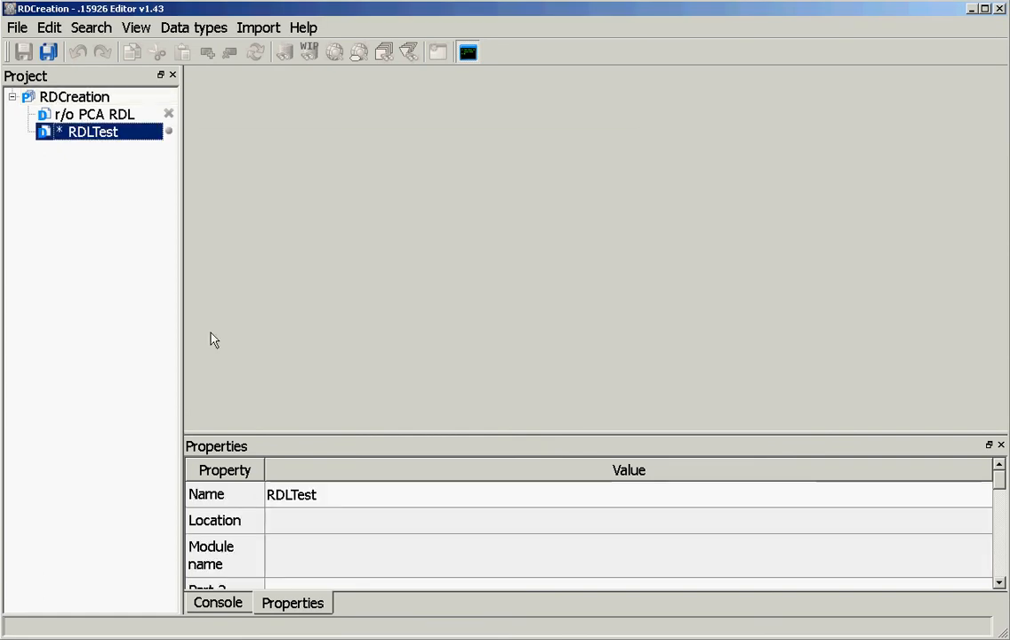
pyautogui.moveTo(311, 441); pyautogui.dragTo(311, 103)
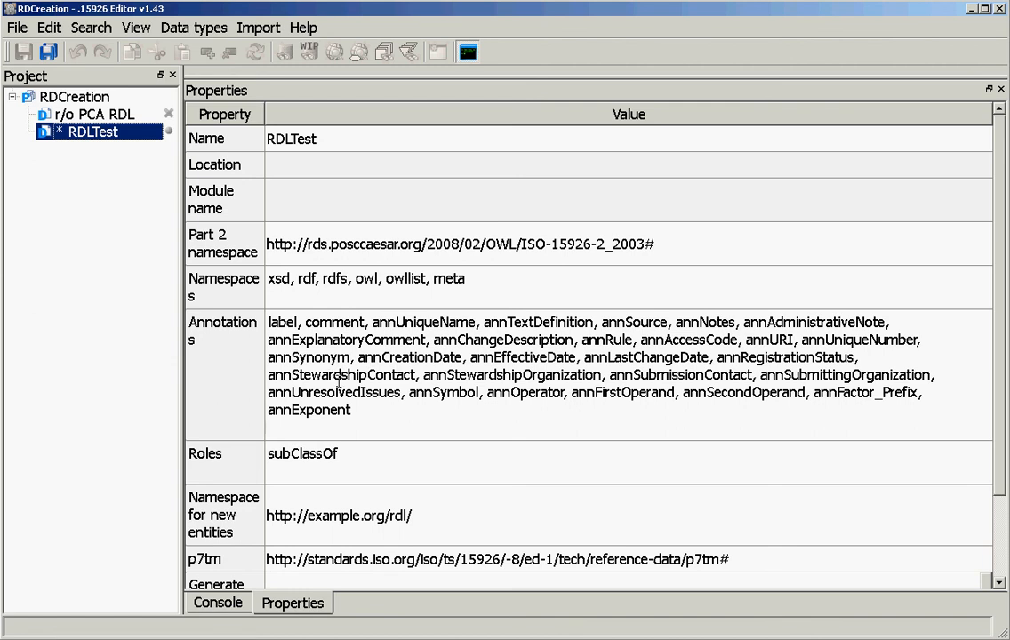
pyautogui.click(394, 410)
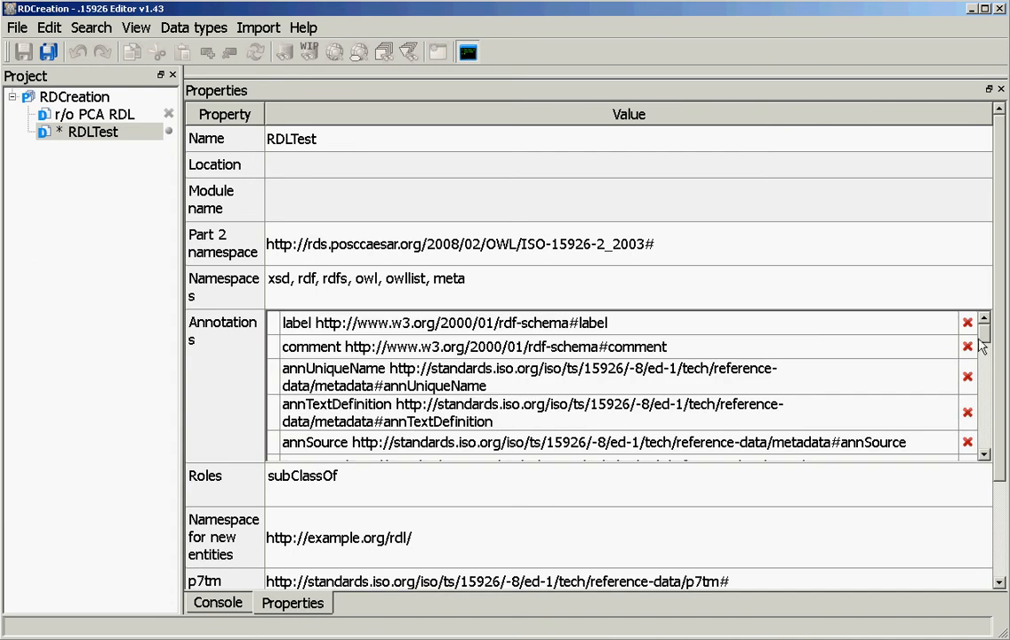
pyautogui.click(923, 331)
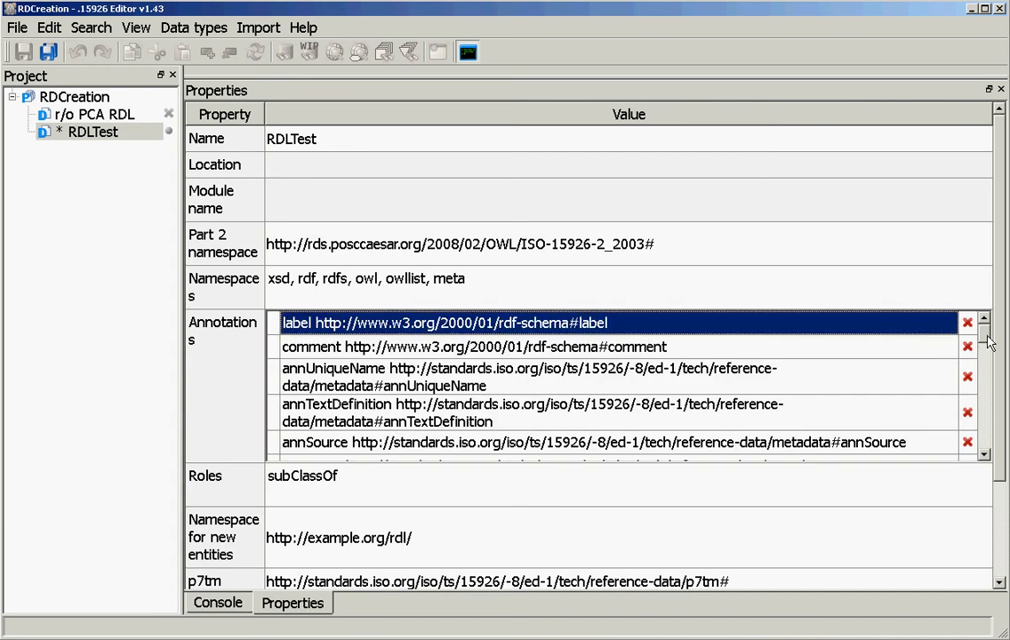
pyautogui.scroll(-10, 984, 351)
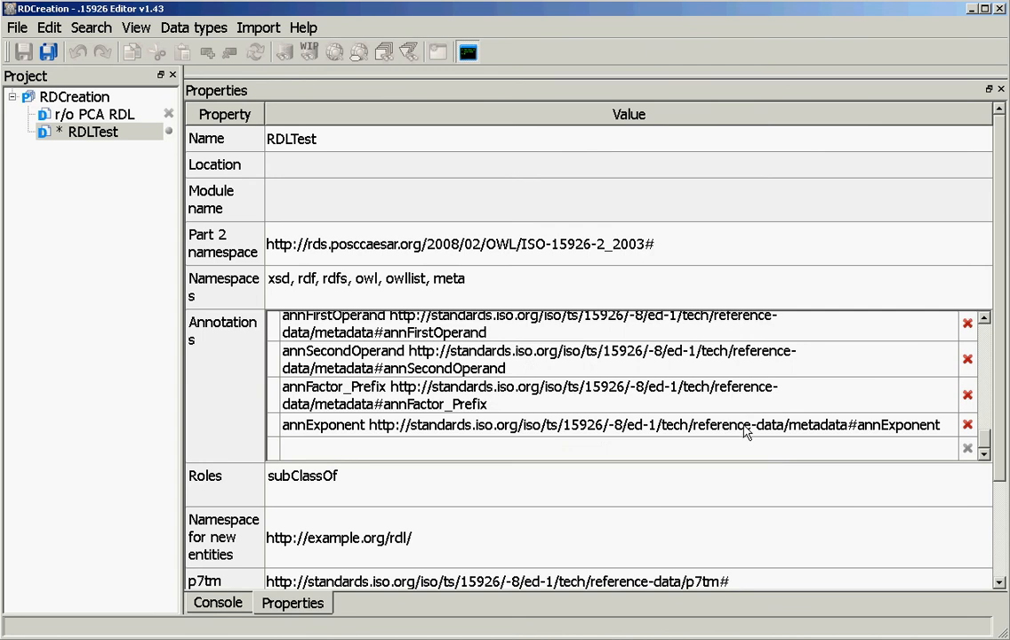
pyautogui.keyDown('shift'); pyautogui.click(746, 428); pyautogui.keyUp('shift')
pyautogui.rightClick(730, 405)
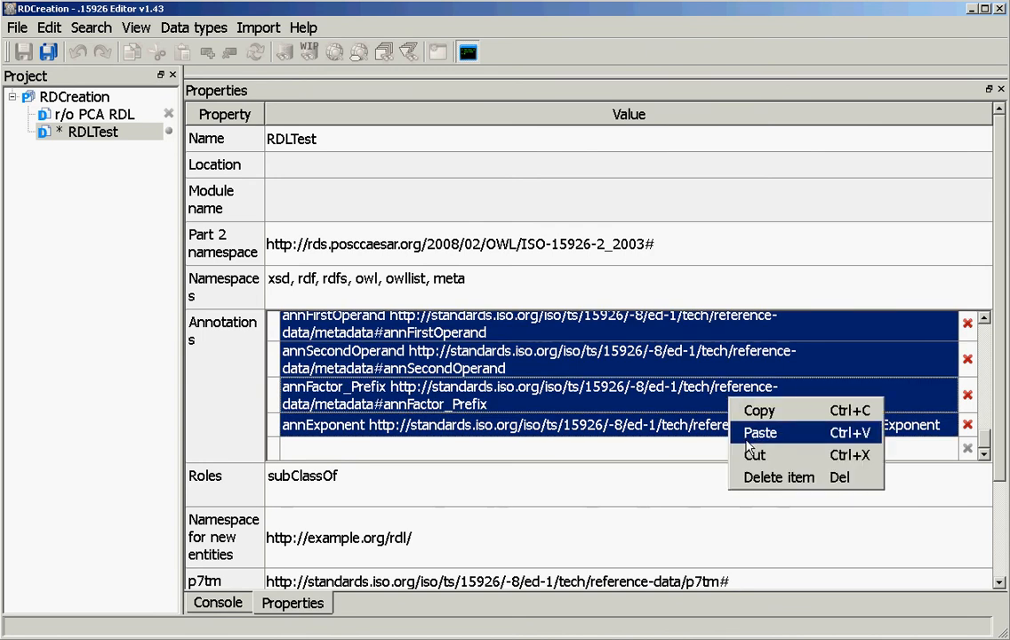
pyautogui.click(762, 478)
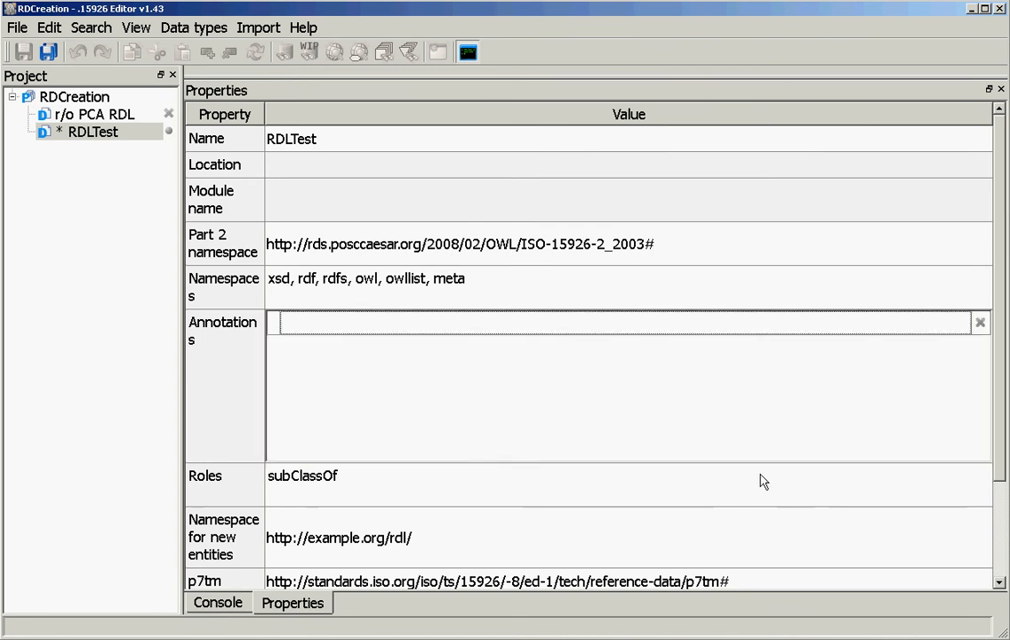
# Copy all annotation entries, from label through defaultRdsId, from the PCA RDL data source's properties.
pyautogui.click(67, 114)
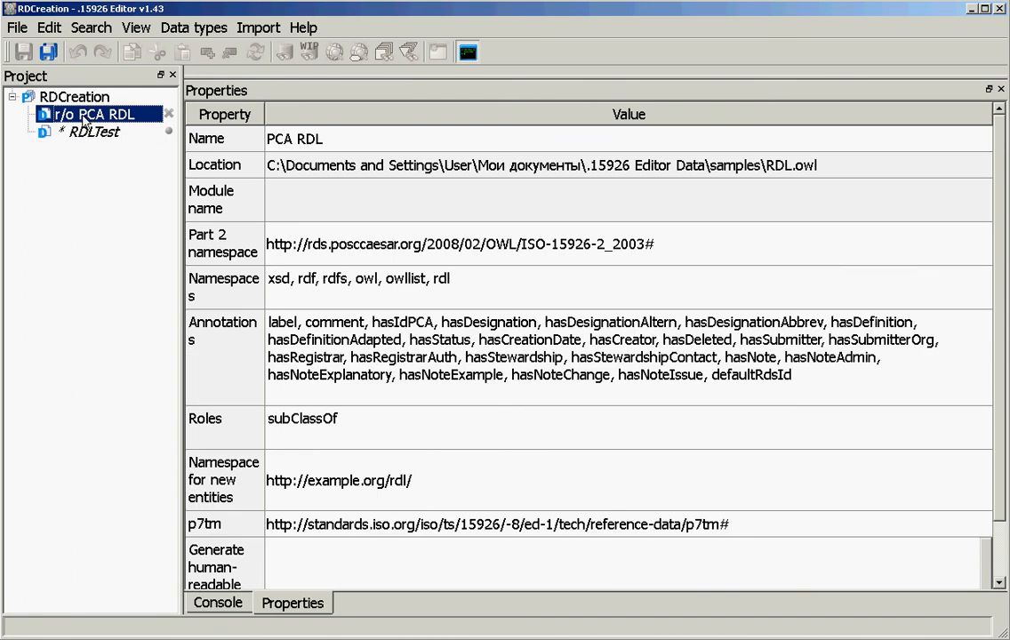
pyautogui.doubleClick(397, 342)
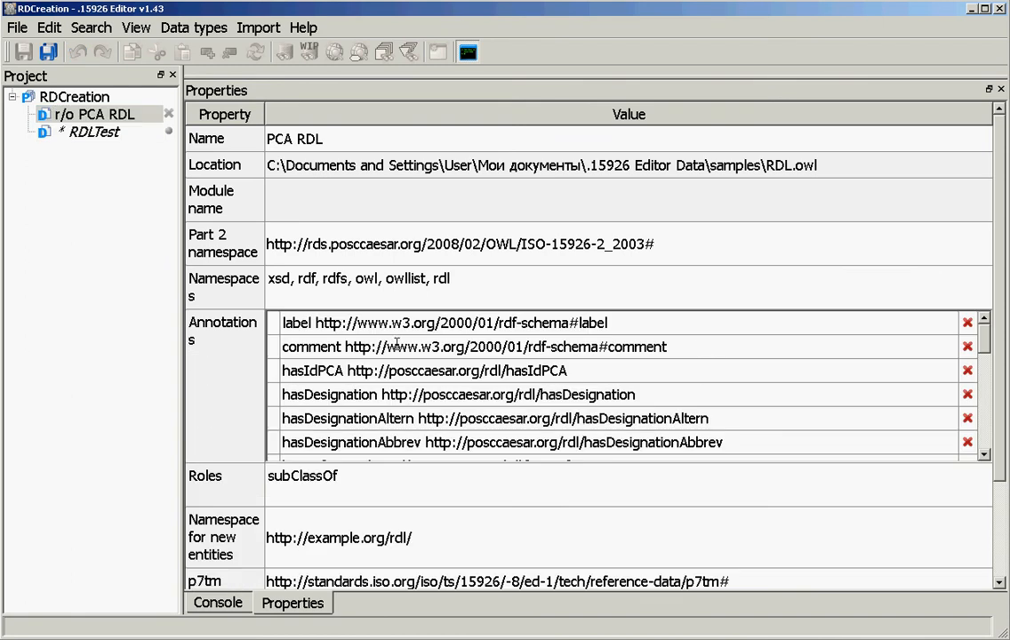
pyautogui.click(597, 324)
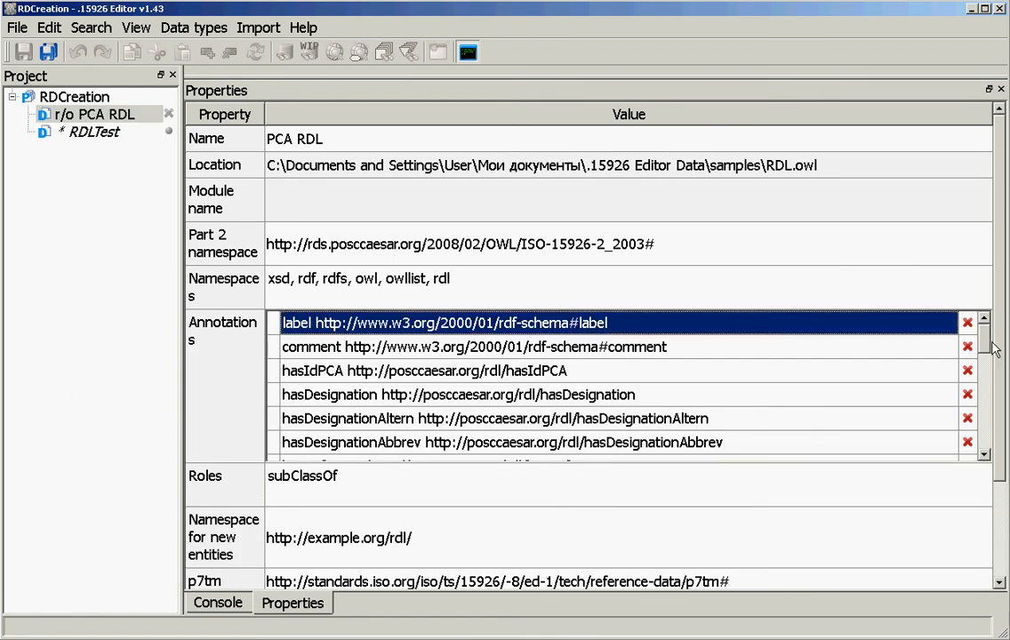
pyautogui.moveTo(994, 345); pyautogui.dragTo(991, 460)
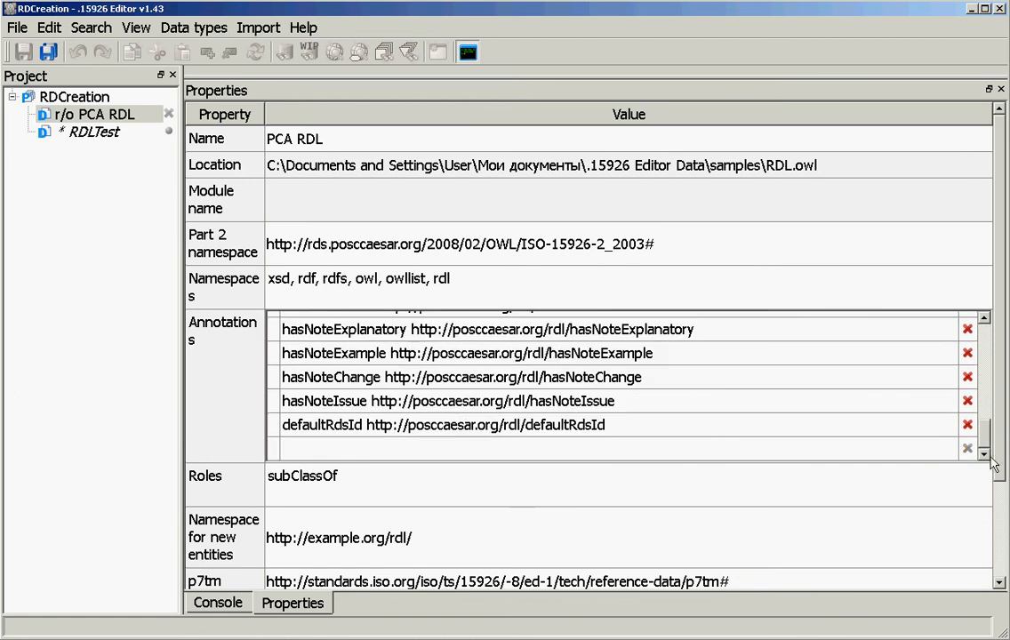
pyautogui.keyDown('shift'); pyautogui.click(652, 425); pyautogui.keyUp('shift')
pyautogui.rightClick(582, 377)
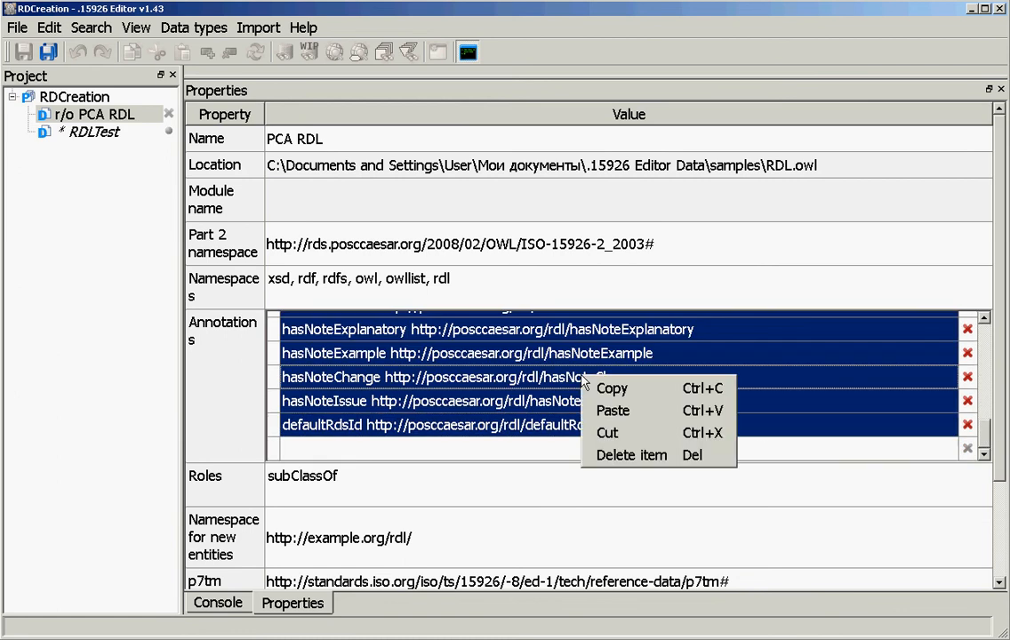
pyautogui.click(578, 390)
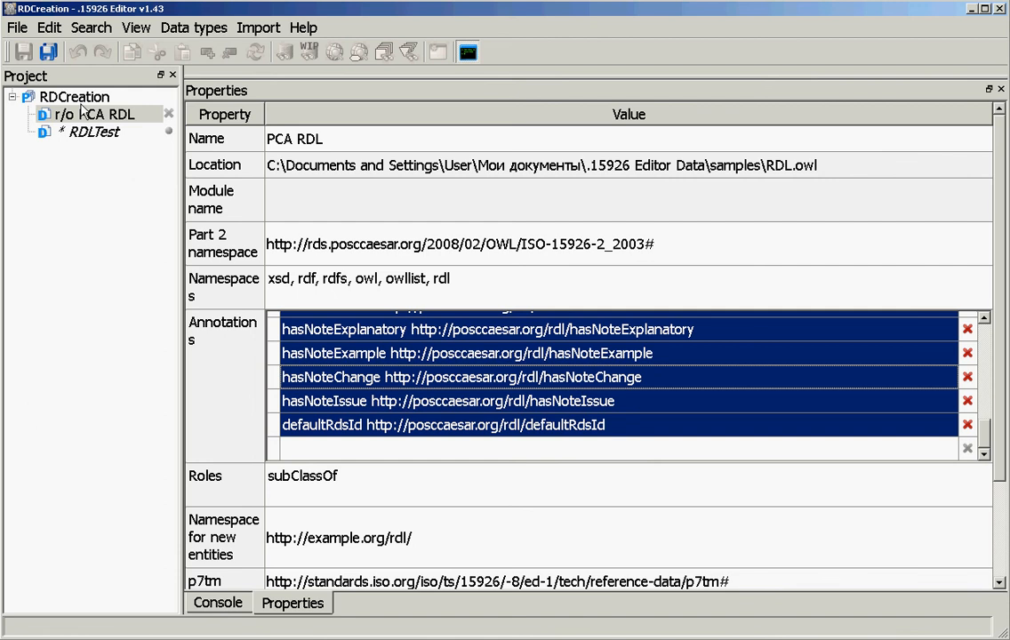
# Replace the RDCreation project's label and comment annotations with the annotation list copied from PCA RDL.
pyautogui.doubleClick(76, 98)
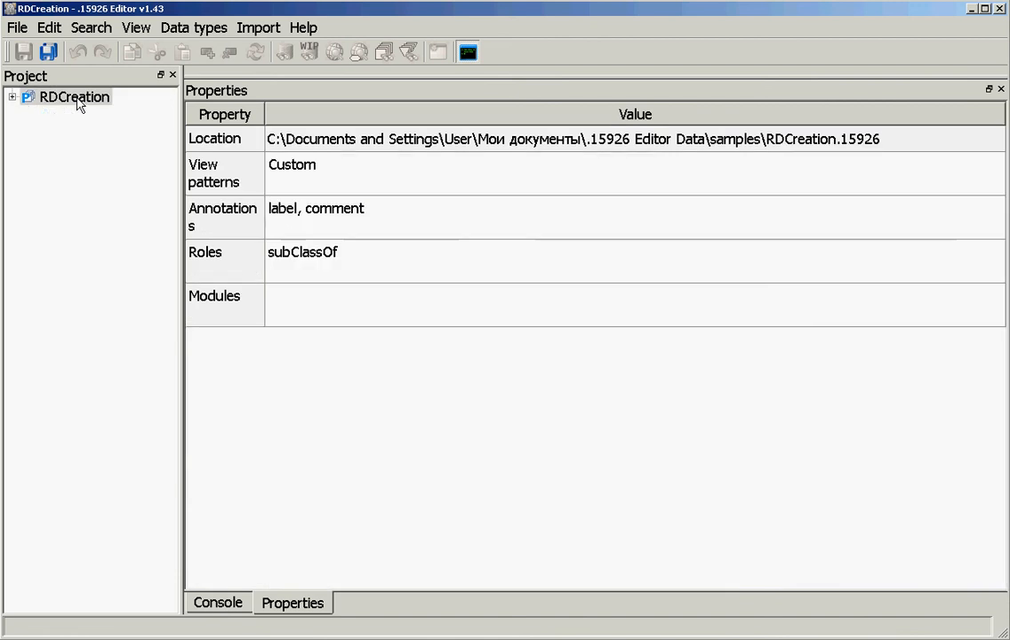
pyautogui.click(321, 212)
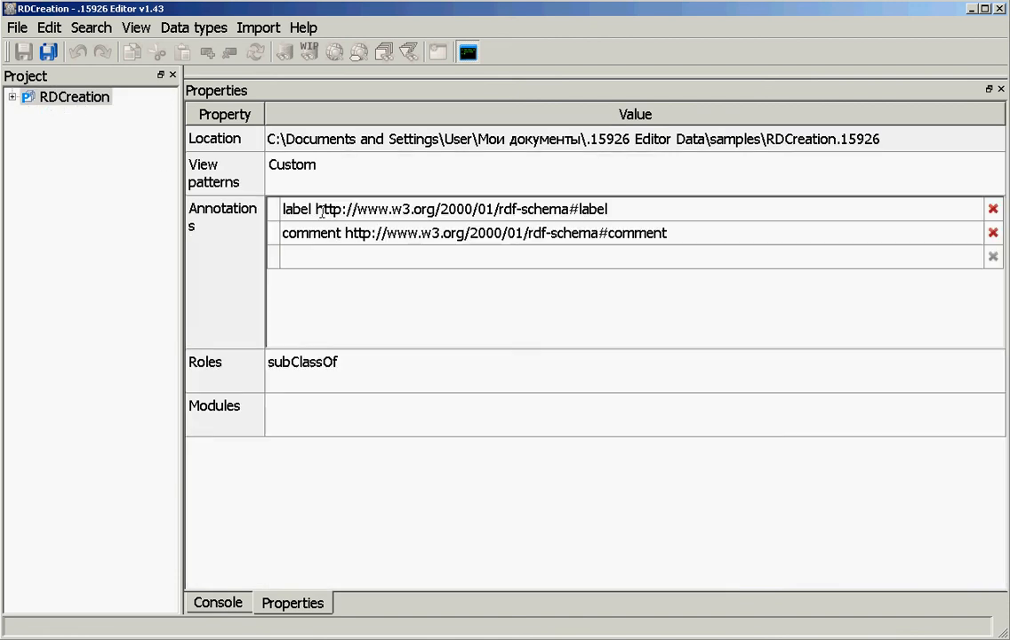
pyautogui.click(992, 210)
pyautogui.click(991, 210)
pyautogui.click(716, 213)
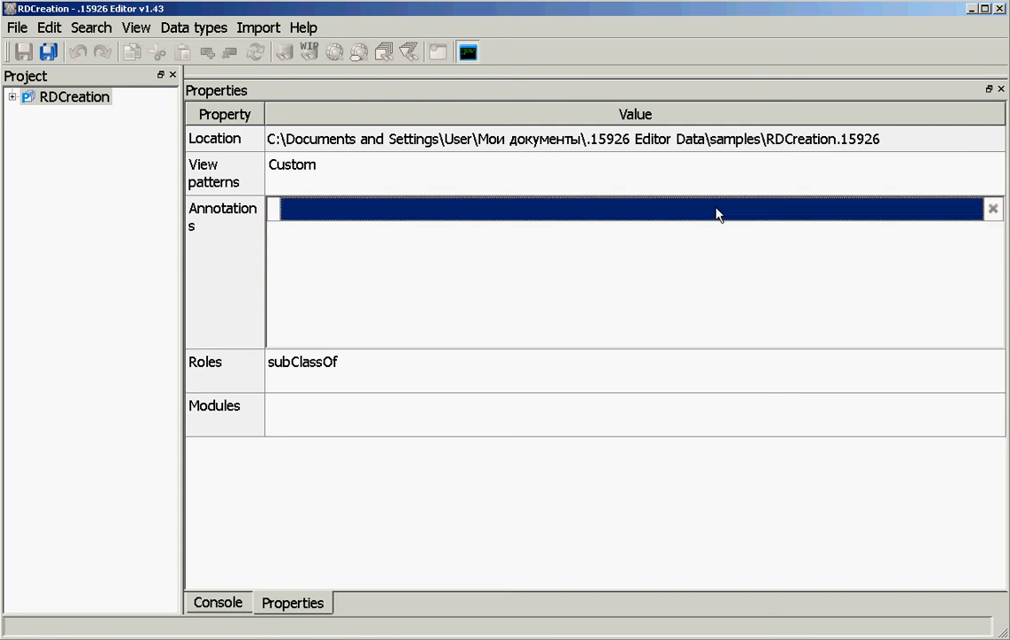
pyautogui.rightClick(716, 210)
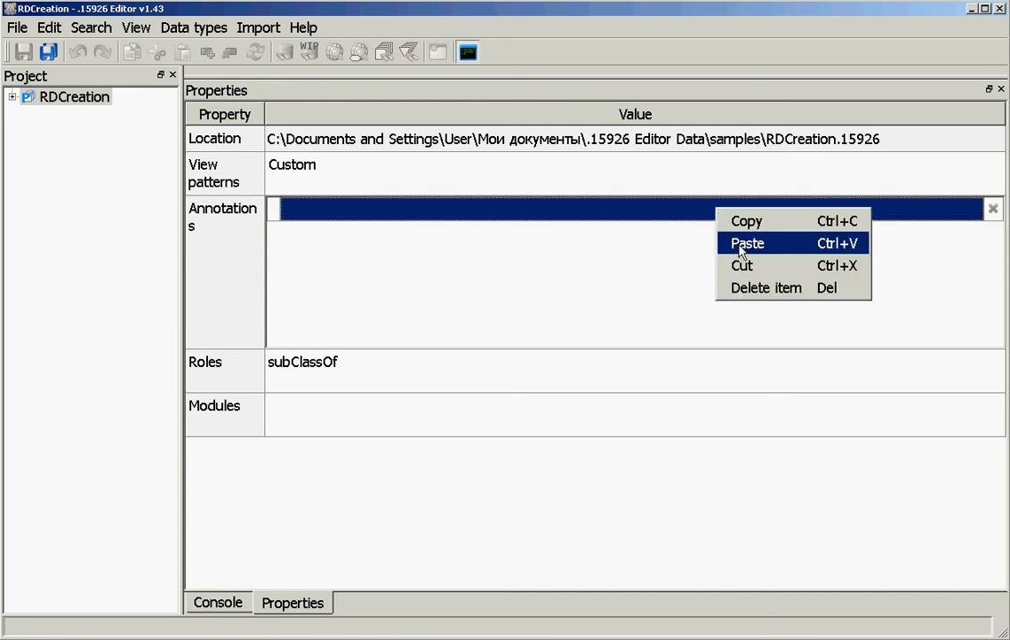
pyautogui.click(746, 243)
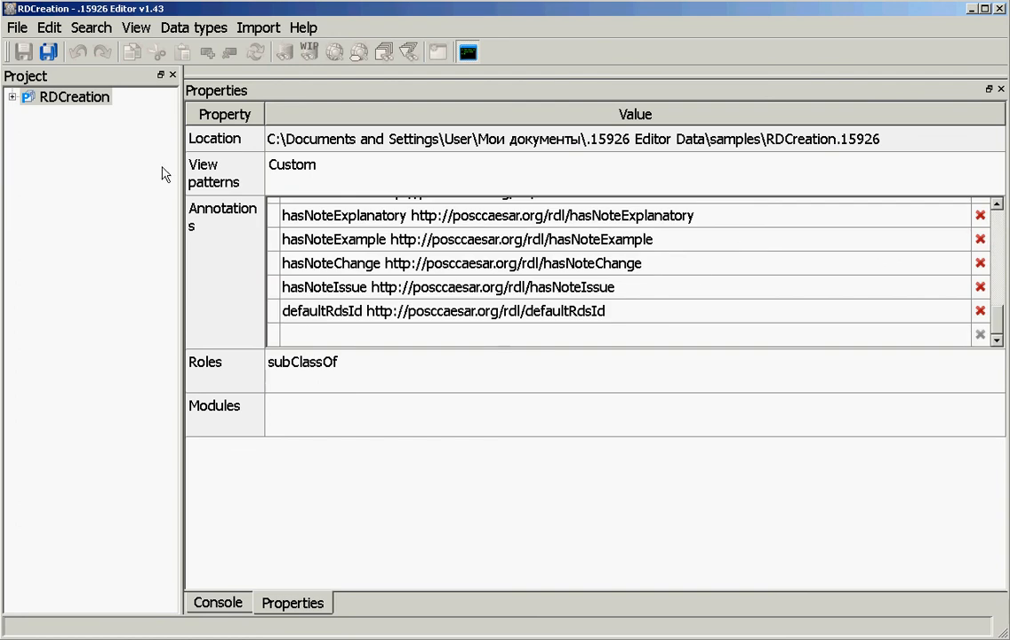
pyautogui.click(309, 361)
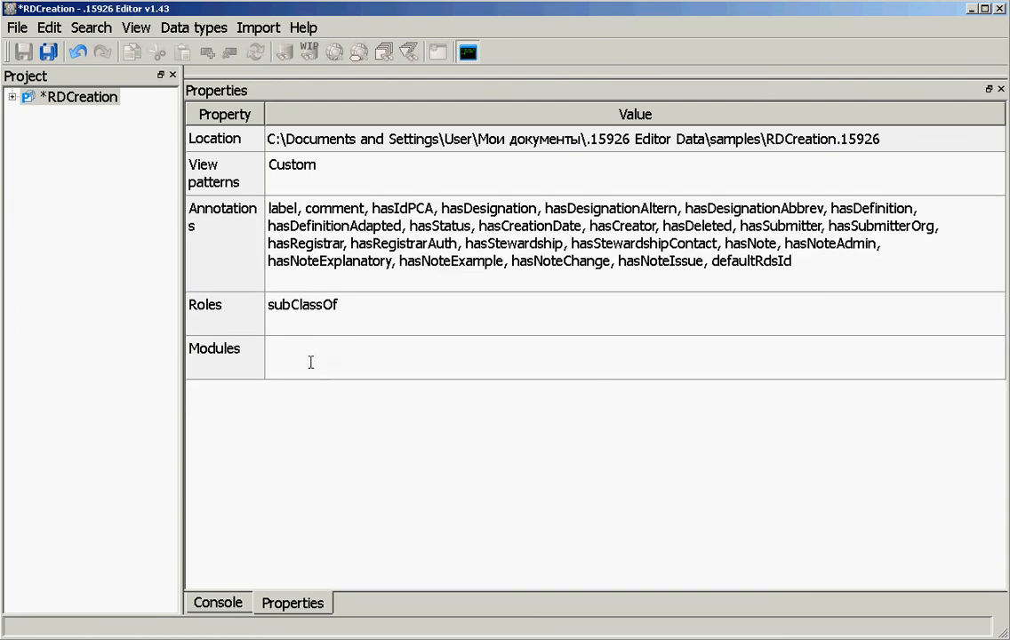
# Open the RDLTest data source for browsing and run a name search with an empty query.
pyautogui.click(12, 98)
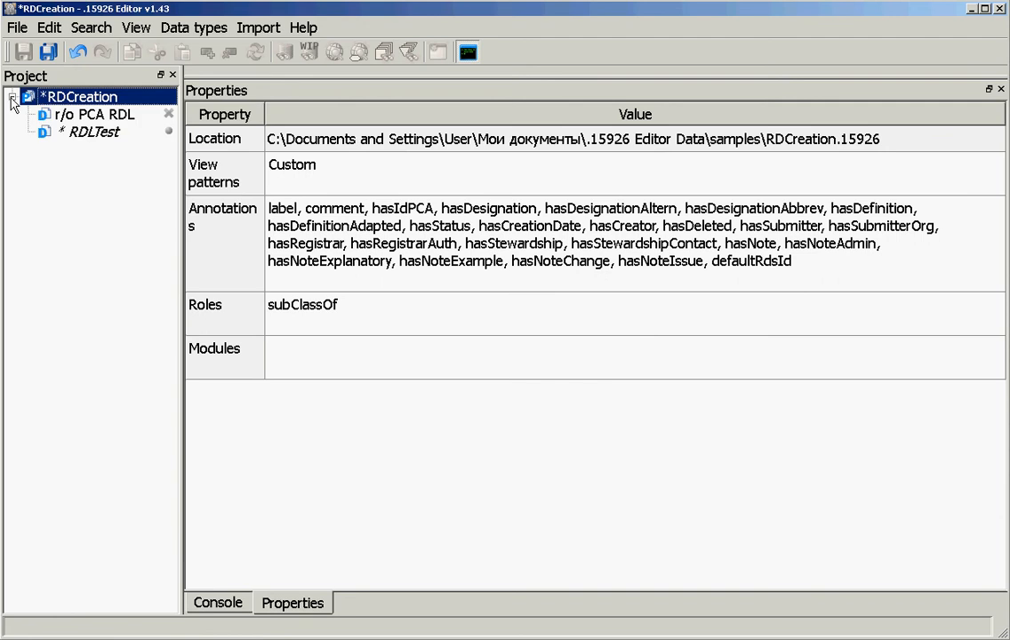
pyautogui.doubleClick(82, 135)
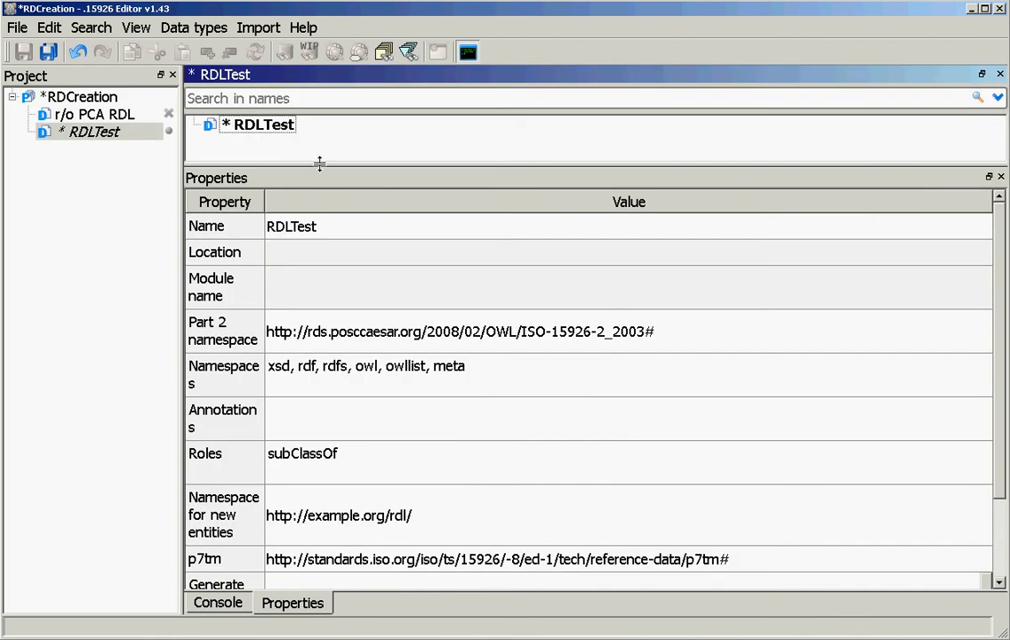
pyautogui.moveTo(319, 163); pyautogui.dragTo(319, 473)
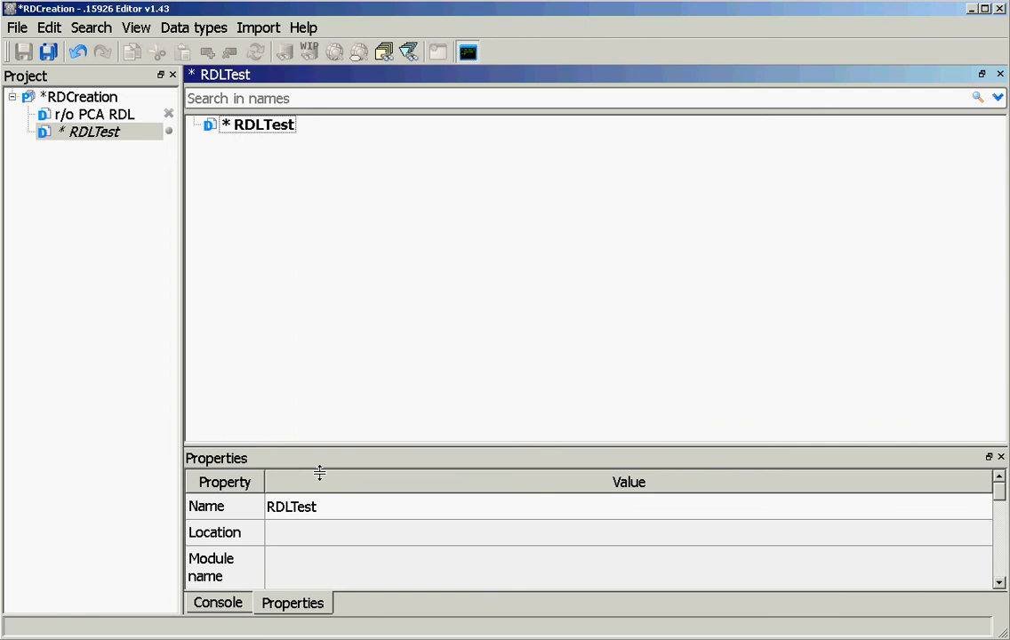
pyautogui.click(240, 98)
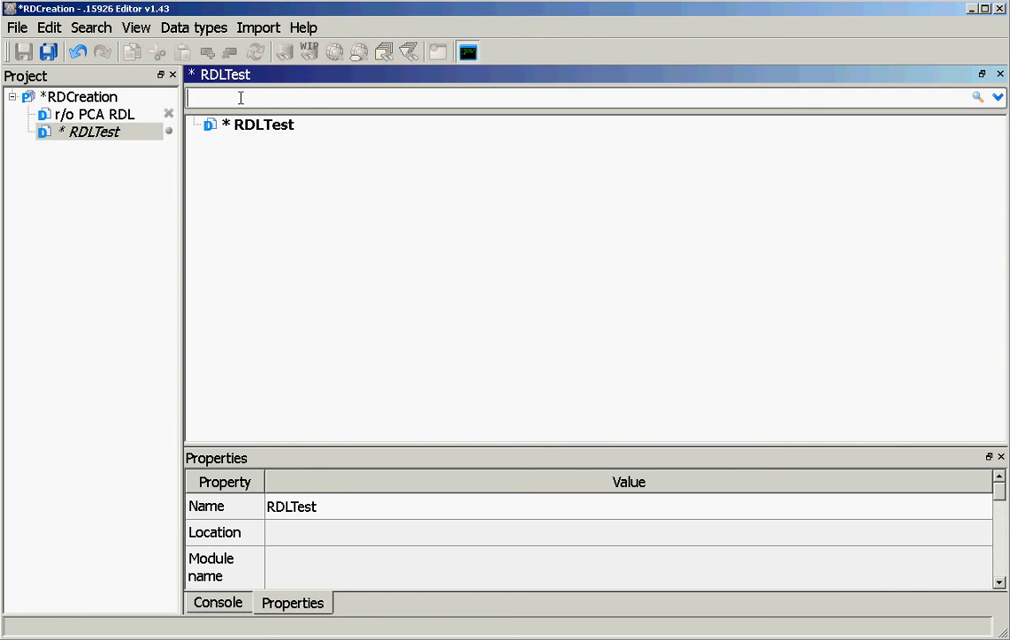
pyautogui.click(977, 98)
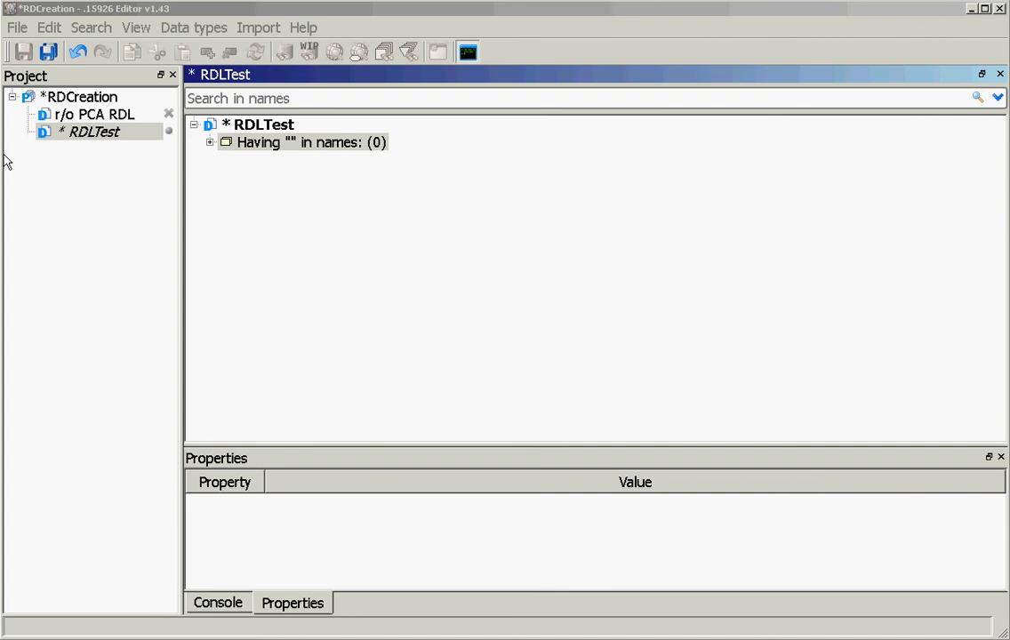
# Open the PCA RDL data source in a new panel beside RDLTest.
pyautogui.click(59, 121)
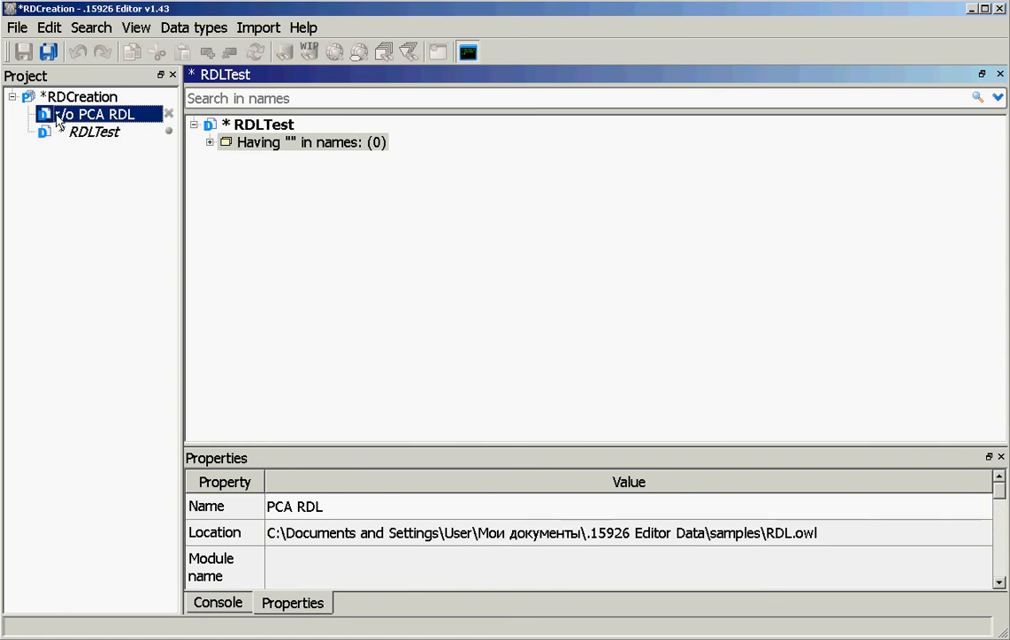
pyautogui.rightClick(59, 119)
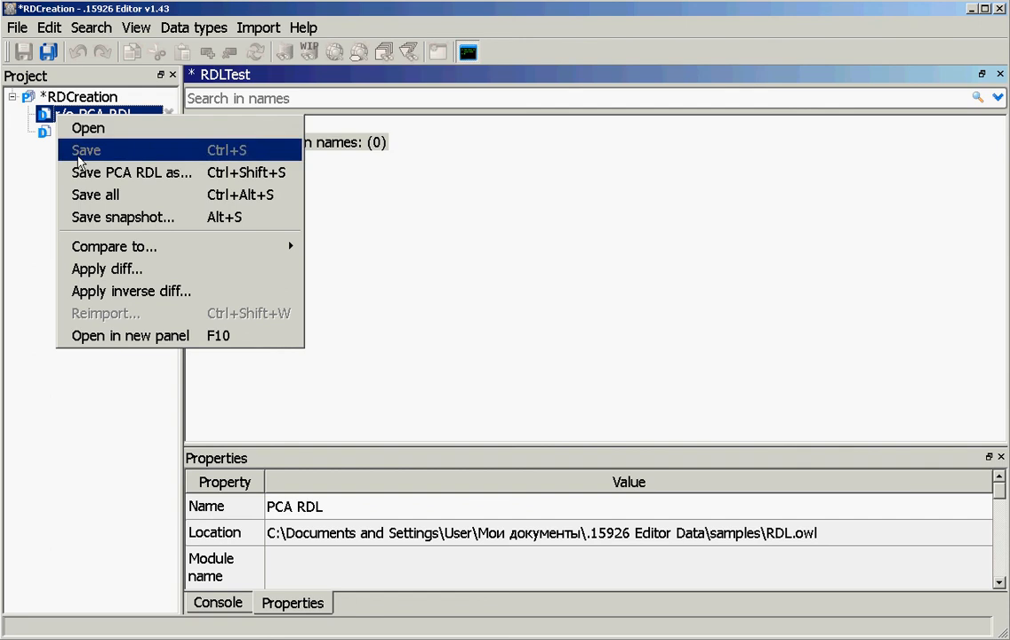
pyautogui.click(132, 338)
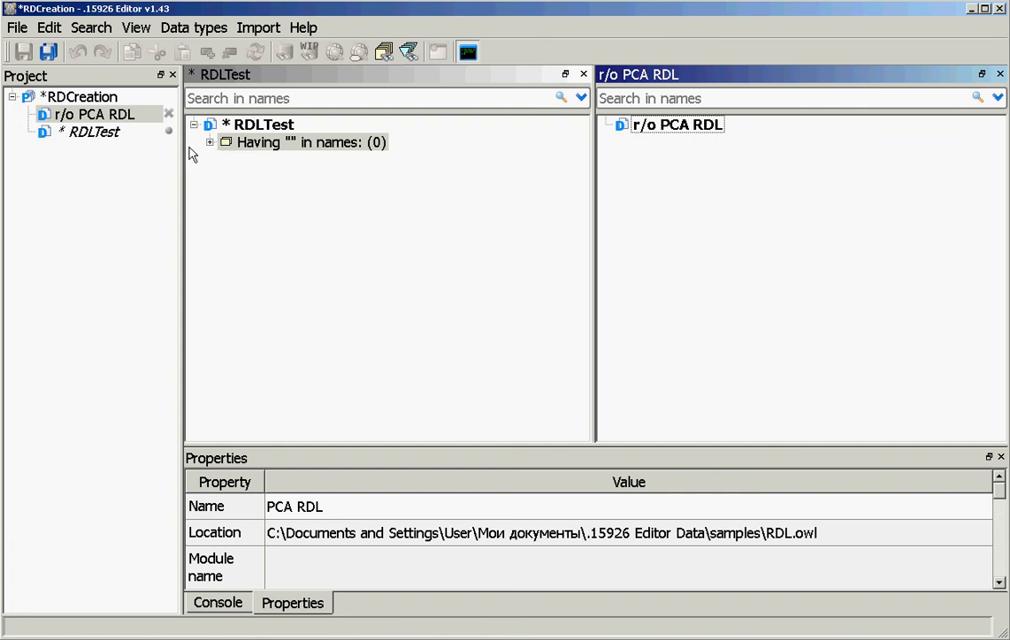
pyautogui.click(236, 132)
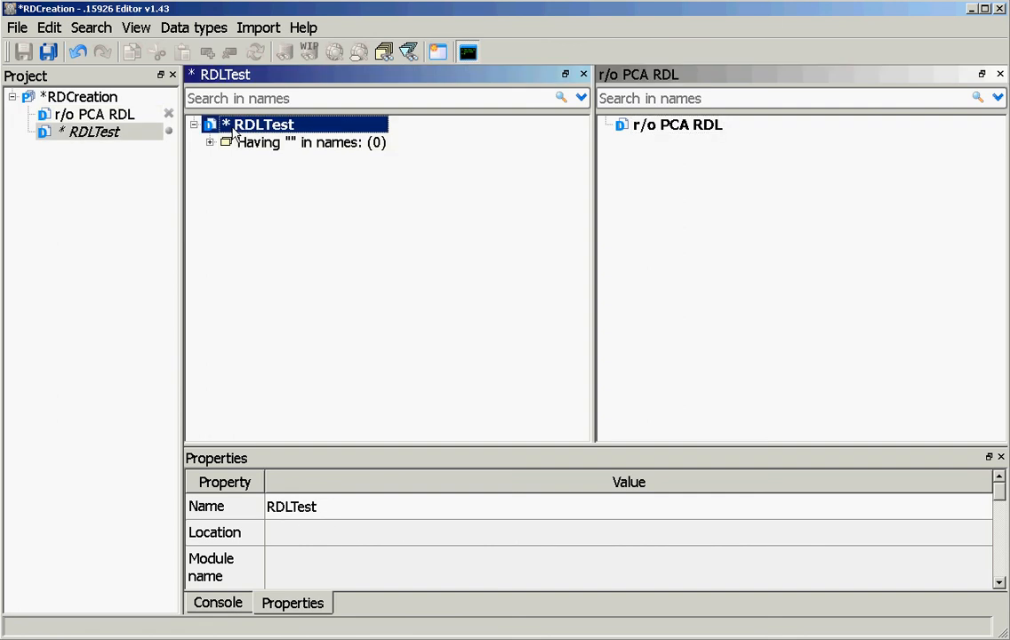
pyautogui.click(327, 537)
pyautogui.scroll(-5, 327, 540)
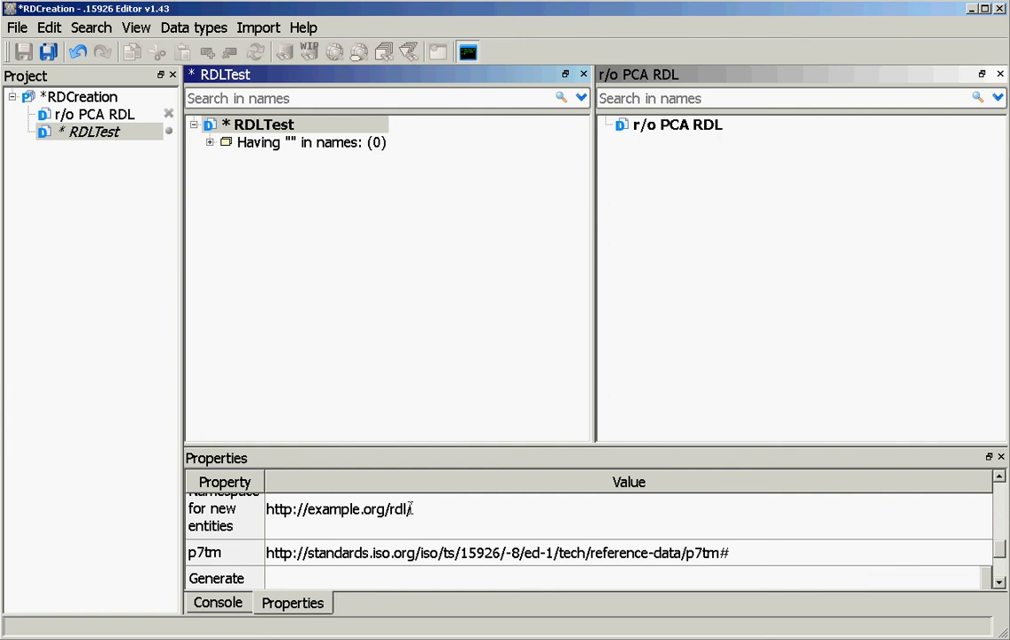
pyautogui.scroll(1, 410, 508)
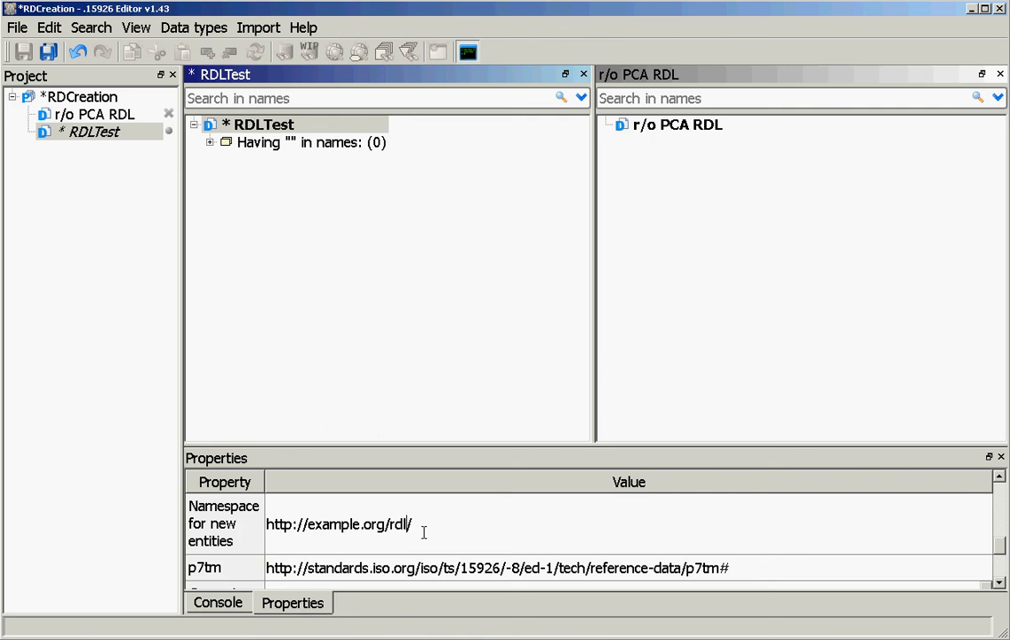
pyautogui.press('BackSpace')
pyautogui.press('BackSpace')
pyautogui.press('BackSpace')
pyautogui.write('s')
pyautogui.press('BackSpace')
pyautogui.write('data')
pyautogui.click(308, 524)
pyautogui.write('rdl.')
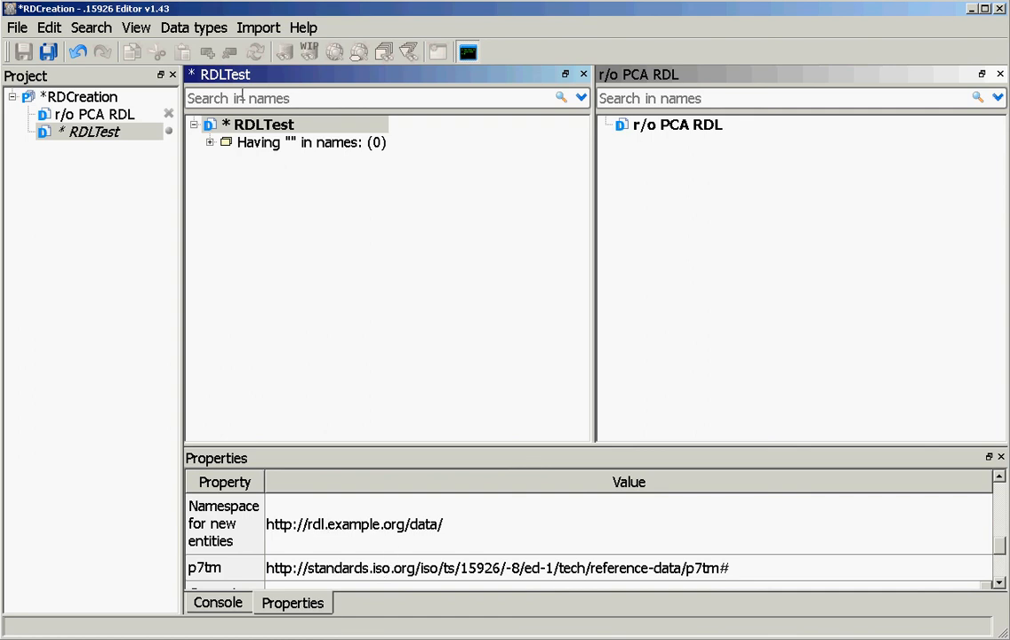
# Run builder.set_uuid_prefix('R-') in the console to set the UUID prefix for new entities.
pyautogui.click(94, 114)
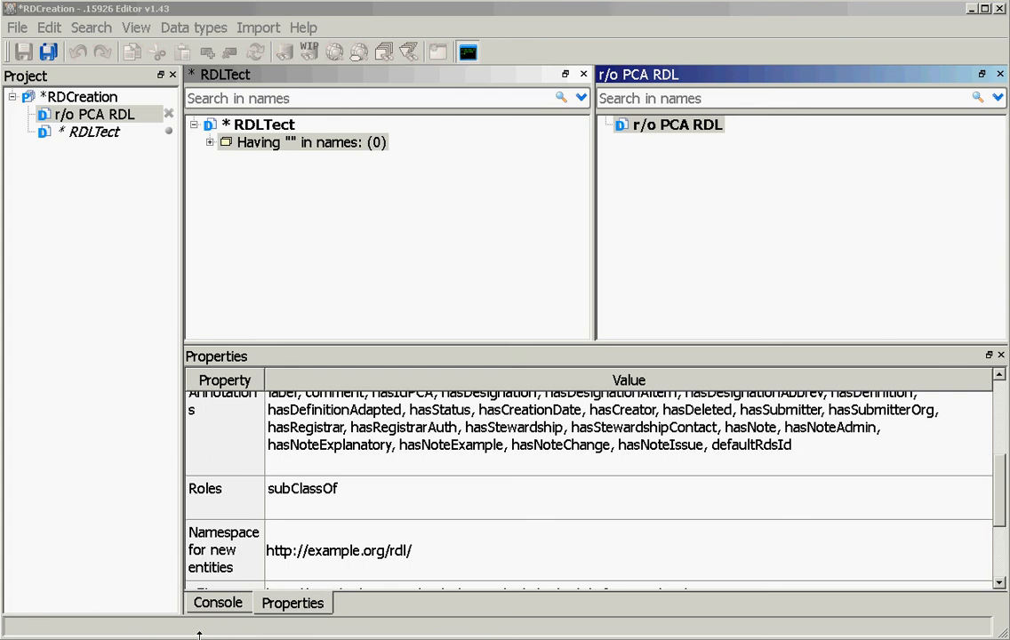
pyautogui.click(217, 604)
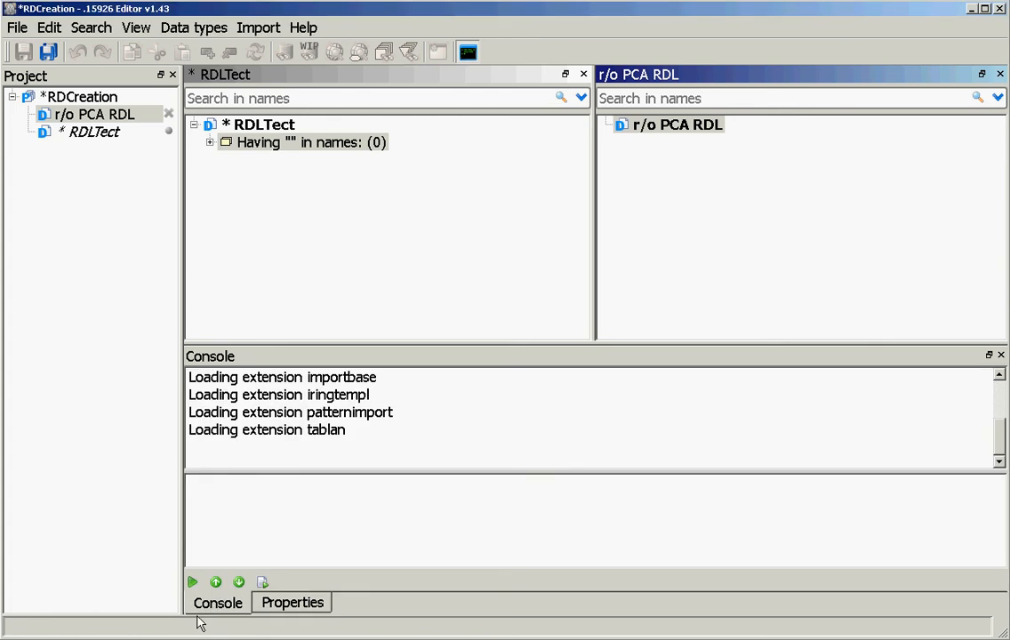
pyautogui.click(203, 532)
pyautogui.click(204, 532)
pyautogui.click(287, 71)
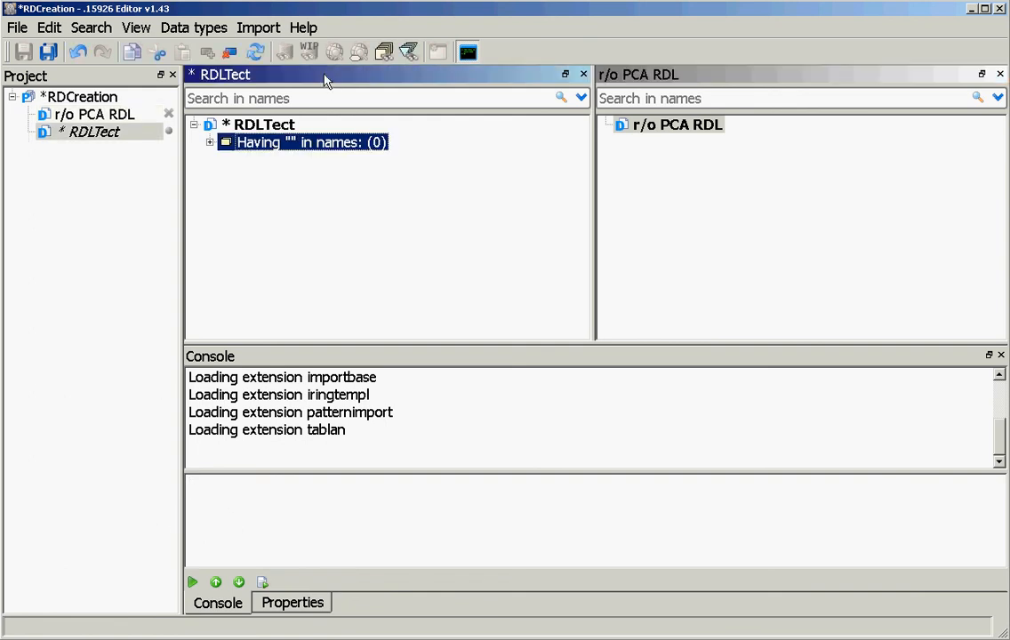
pyautogui.click(216, 491)
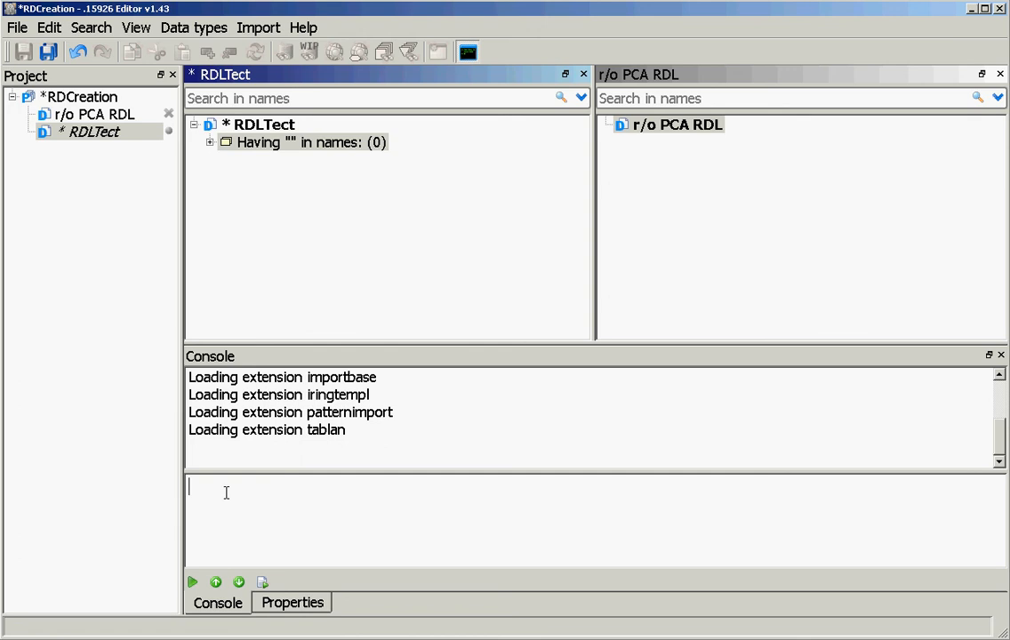
pyautogui.write("builder.set_uuid_prefix('R-')")
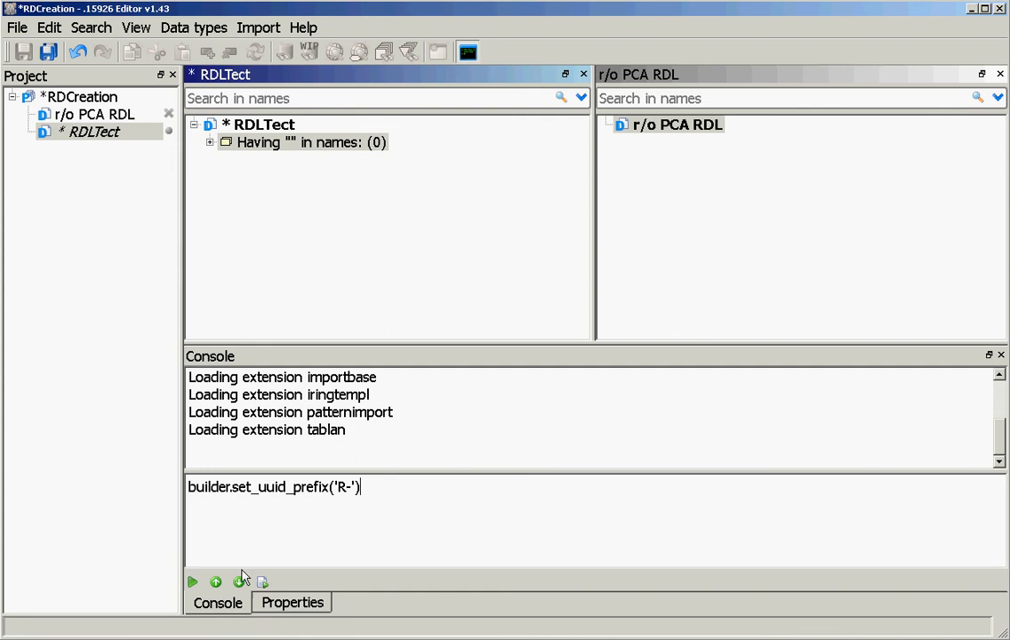
pyautogui.click(192, 582)
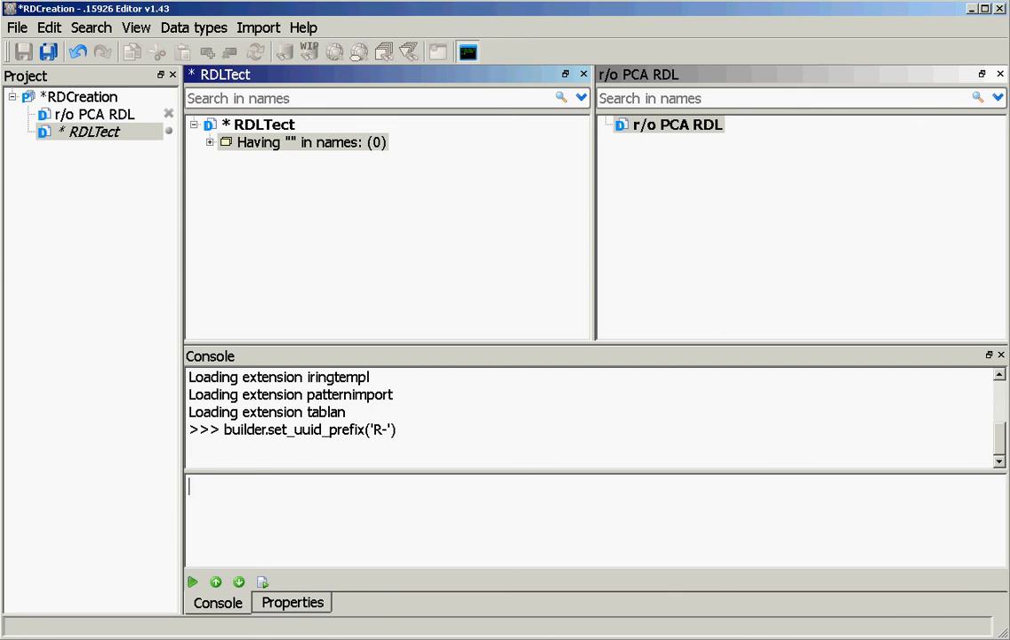
# Search the names in the PCA RDL data source for "failure".
pyautogui.click(634, 99)
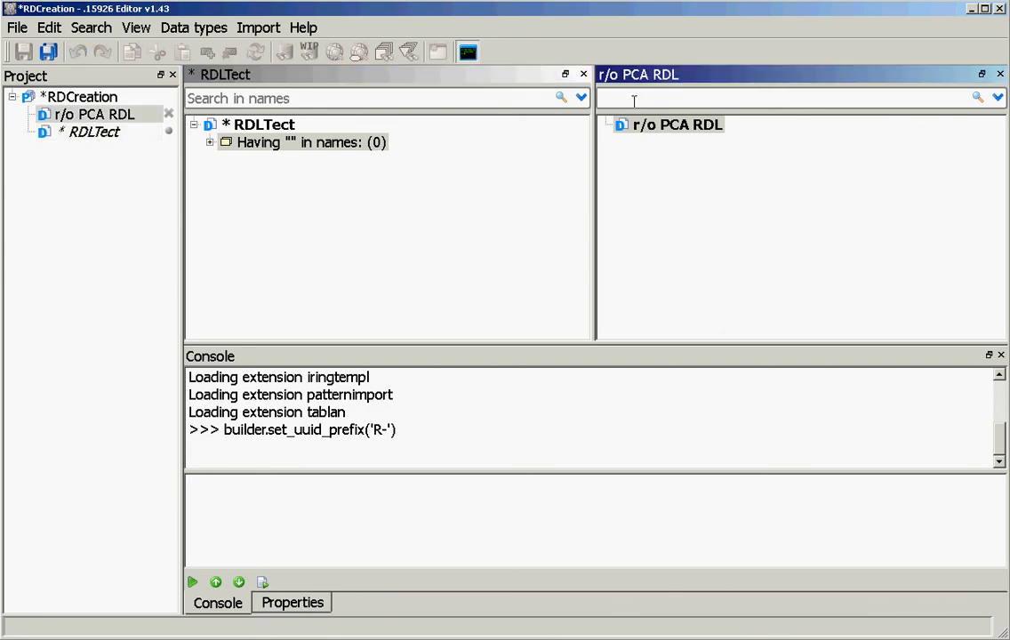
pyautogui.write('faile')
pyautogui.press('BackSpace')
pyautogui.write('ure')
pyautogui.press('Return')
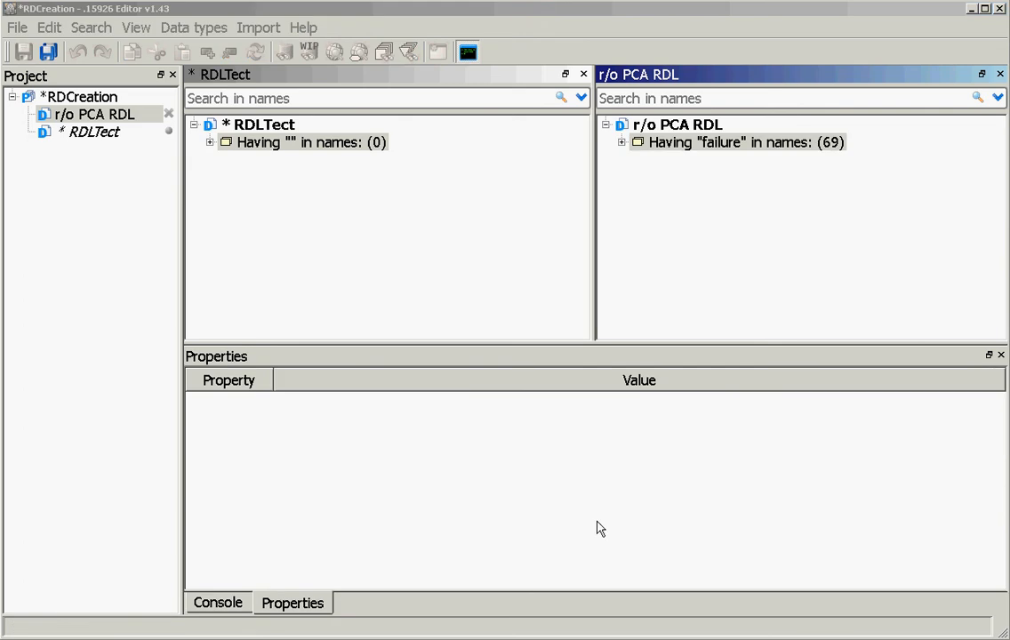
# Expand the "failure" search results and examine the annotations of the FAILURE ClassOfActivity entity.
pyautogui.click(621, 143)
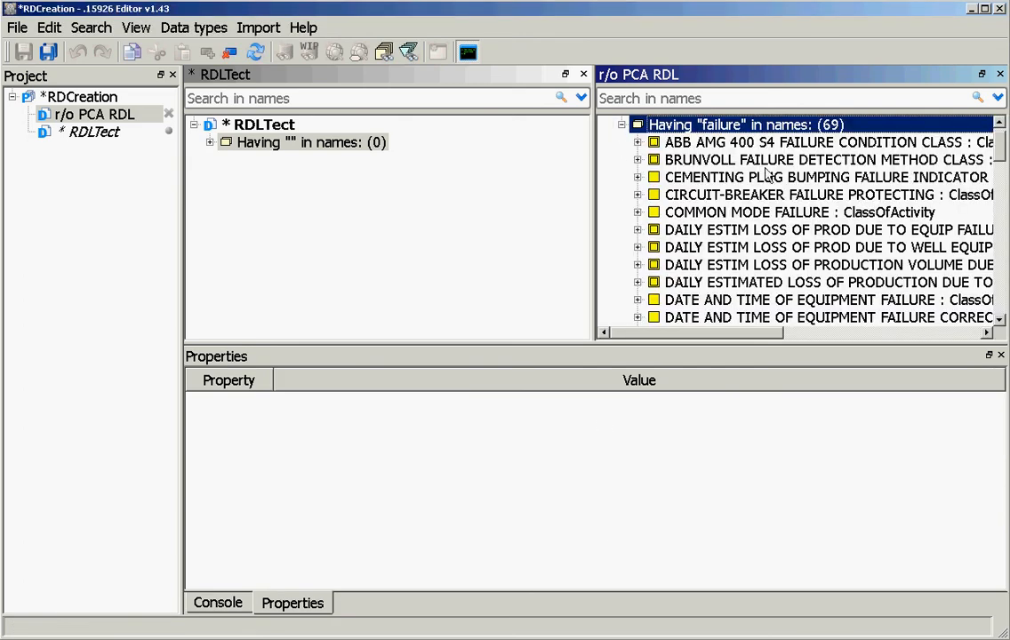
pyautogui.moveTo(998, 156); pyautogui.dragTo(999, 179)
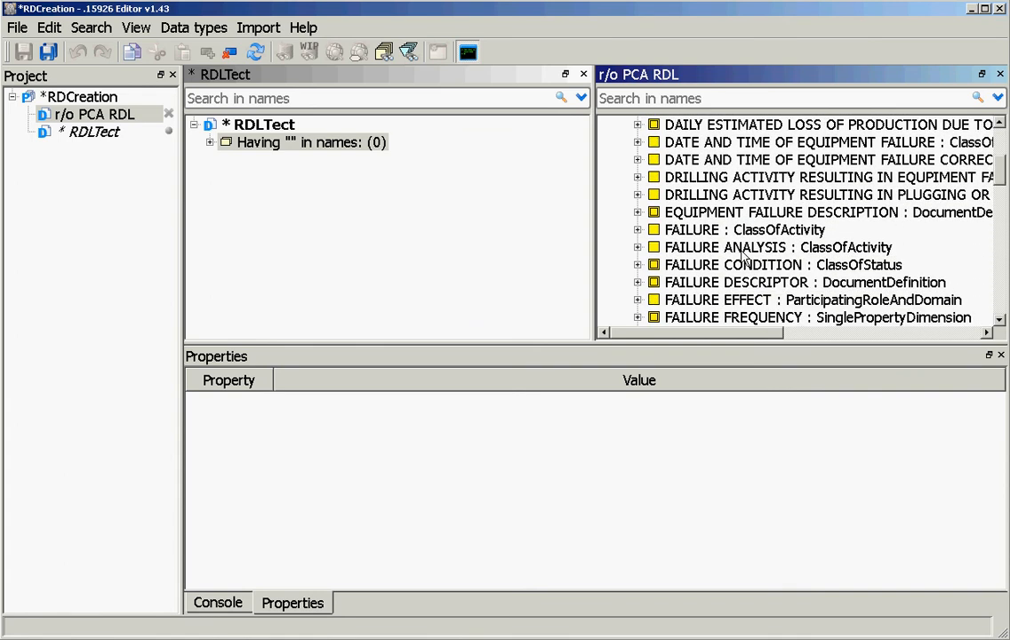
pyautogui.click(711, 233)
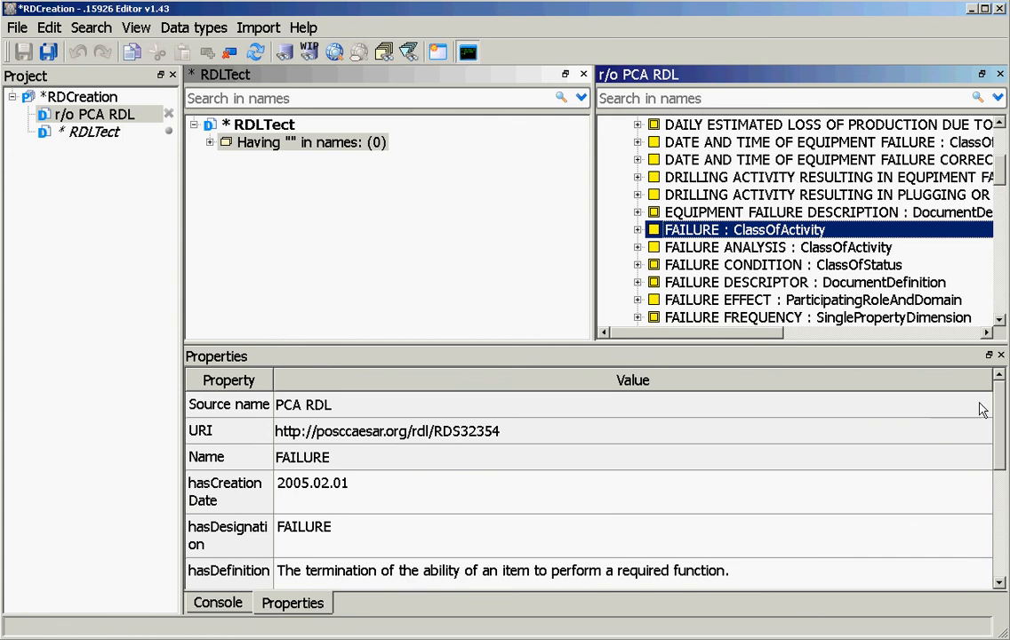
pyautogui.moveTo(1000, 410); pyautogui.dragTo(1001, 436)
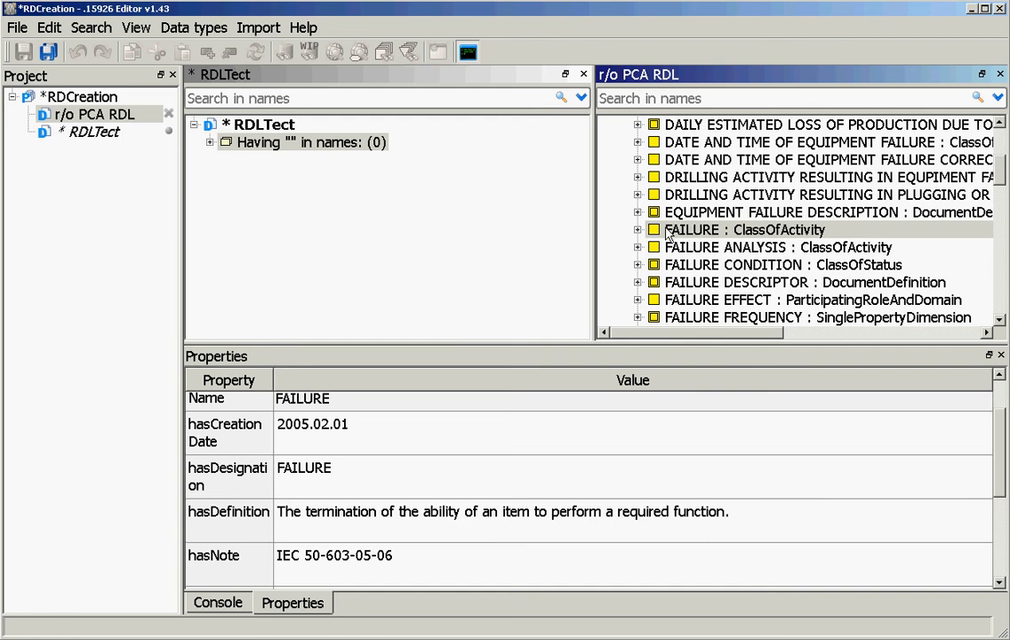
# Add the Part 2 data types to the project and filter their opened list by "activ".
pyautogui.click(194, 29)
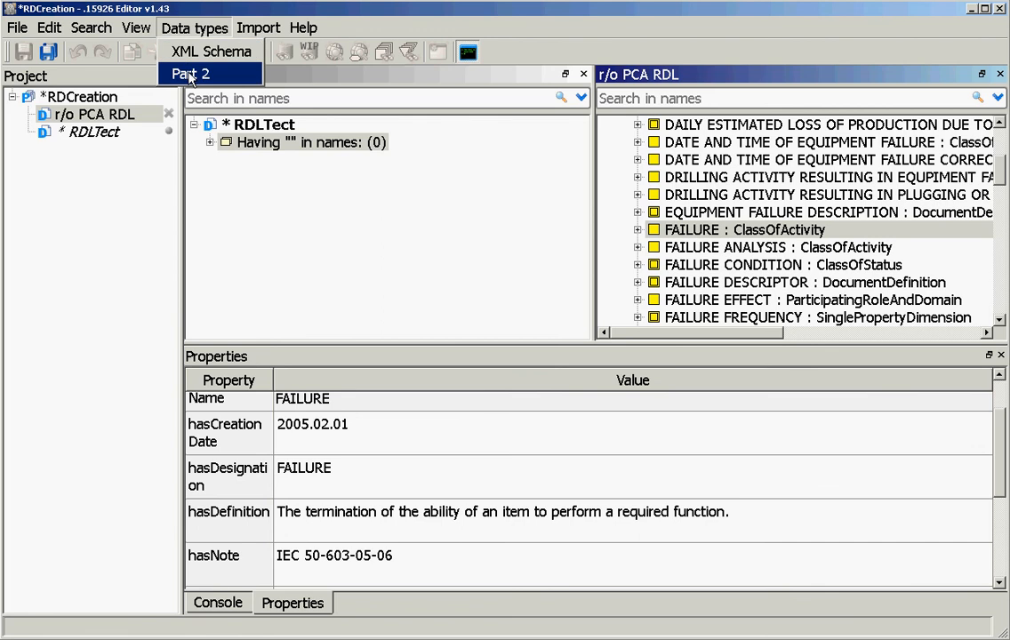
pyautogui.click(187, 72)
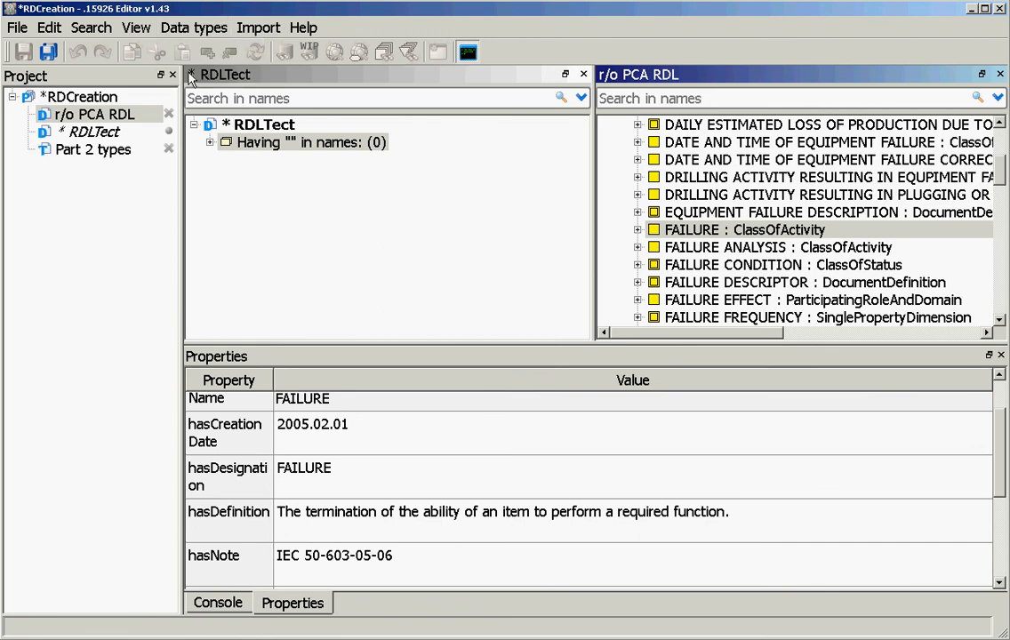
pyautogui.doubleClick(71, 151)
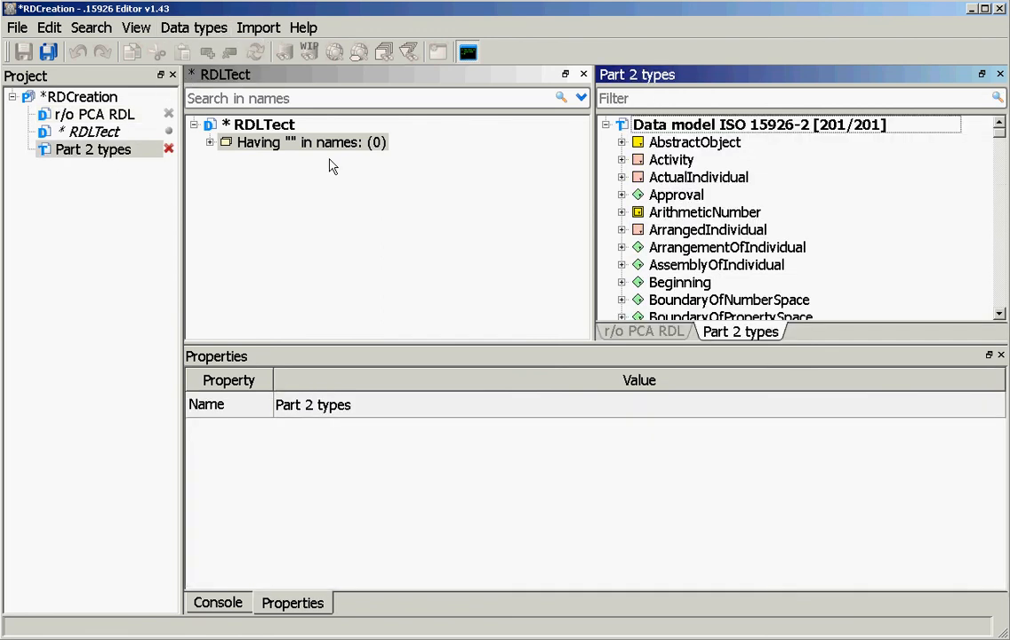
pyautogui.click(624, 99)
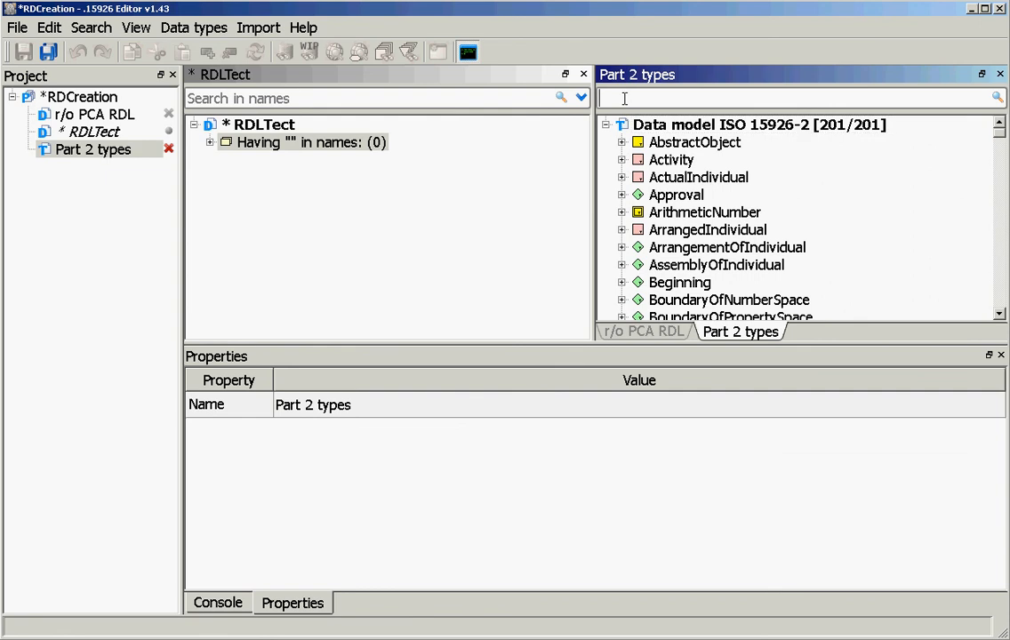
pyautogui.write('activ')
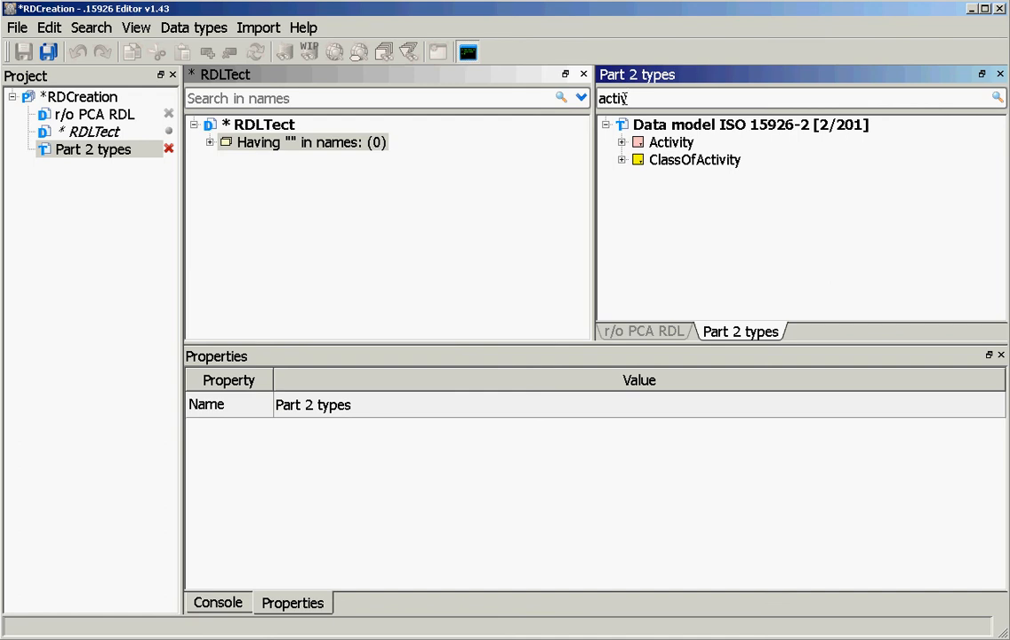
# Create a ClassOfActivity instance labelled MACHINE BREAKDOWN in the RDLTect data source, leaving its URI to be generated automatically.
pyautogui.click(650, 164)
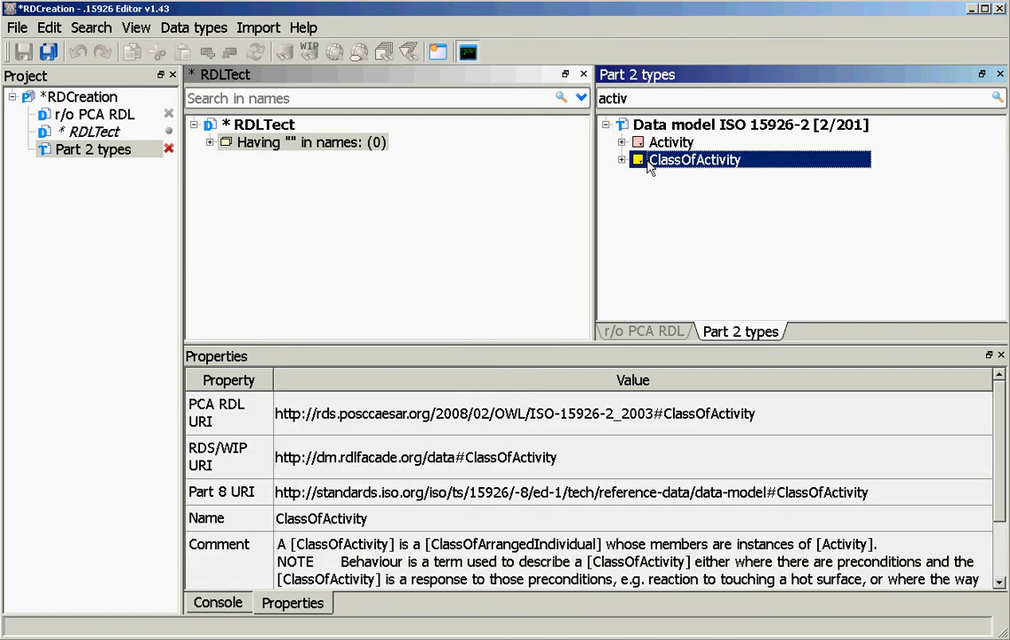
pyautogui.moveTo(650, 167); pyautogui.dragTo(227, 124)
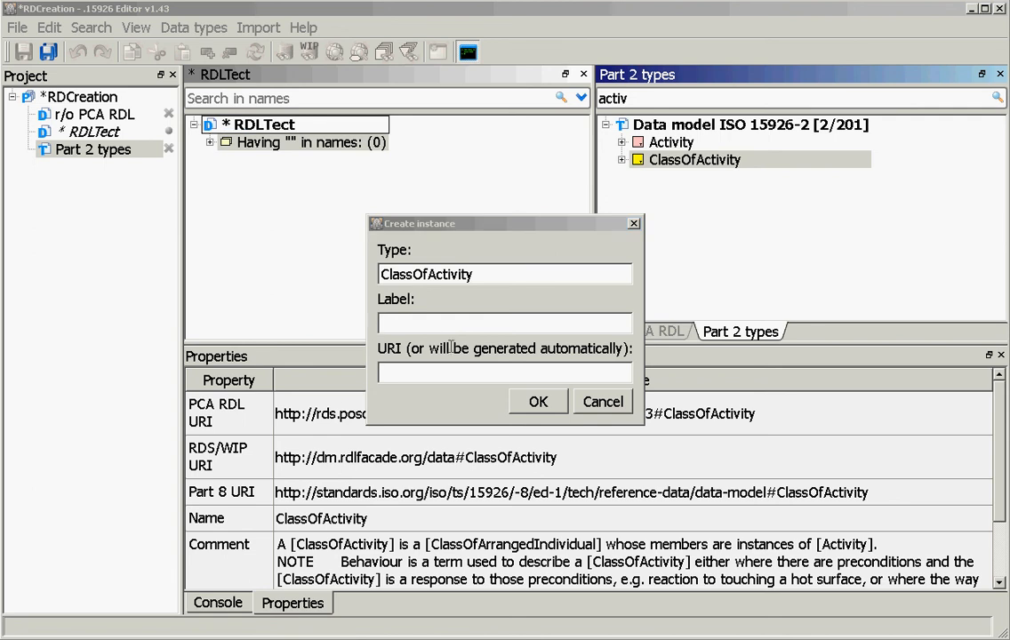
pyautogui.click(423, 324)
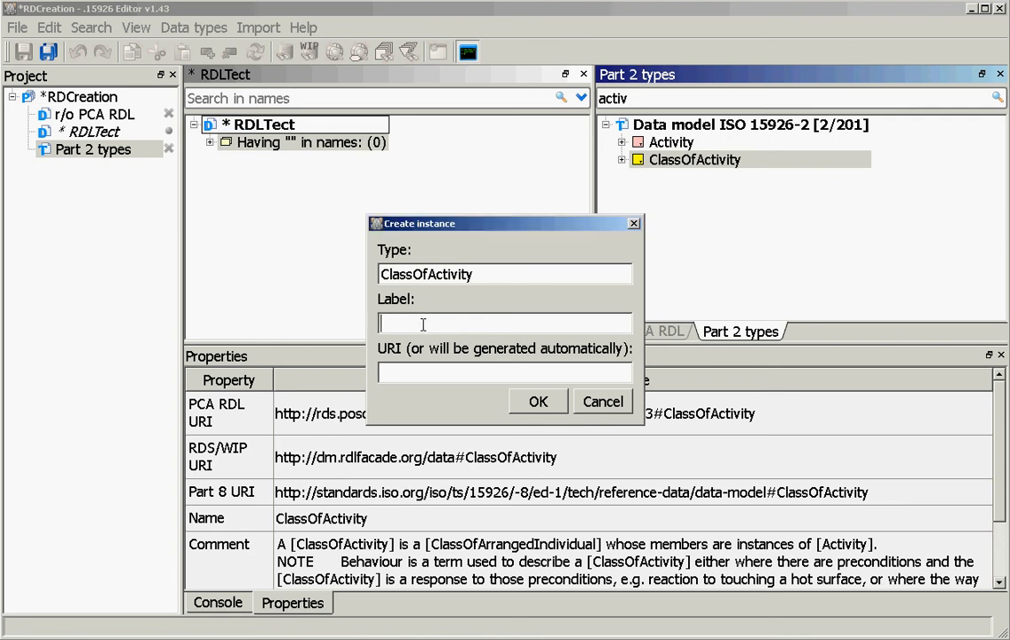
pyautogui.write('MACHINE BREAKDOWN')
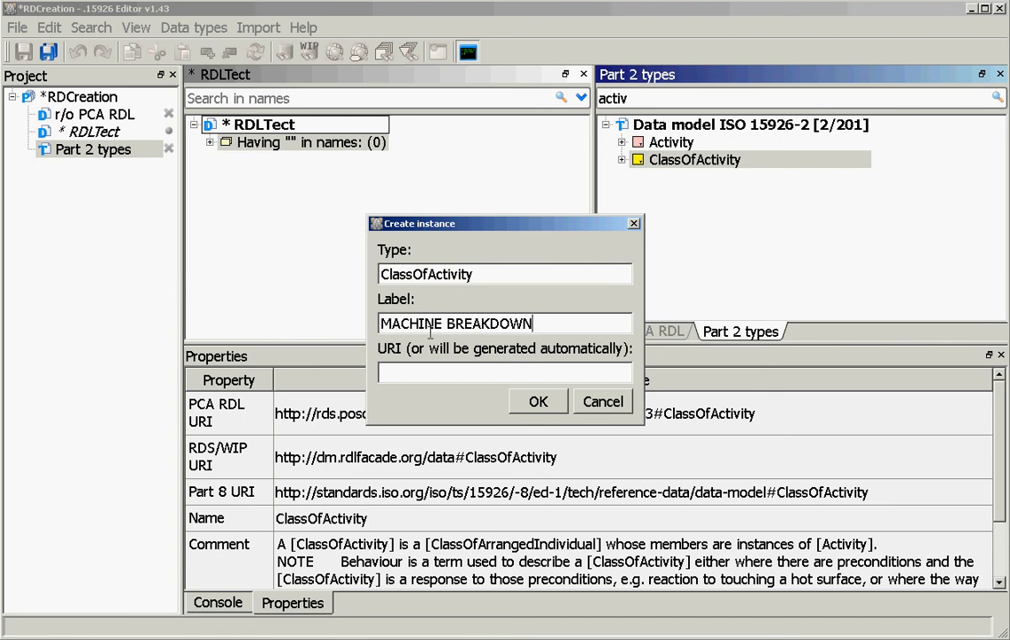
pyautogui.click(533, 403)
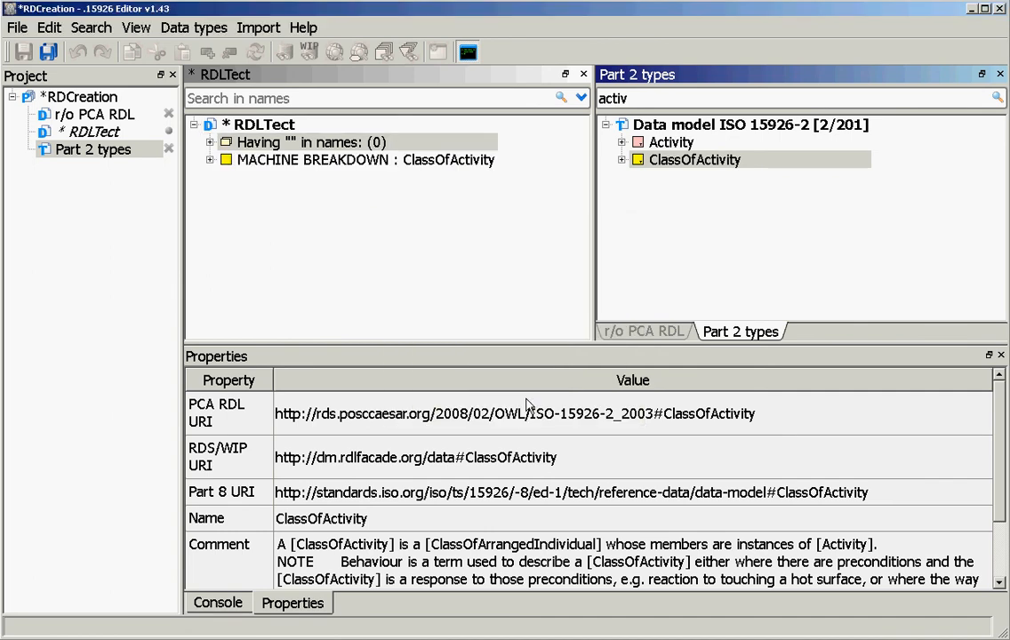
# Examine MACHINE BREAKDOWN's URI namespace, its identifier with the R- prefix, and the matching defaultRdsId annotation.
pyautogui.click(262, 165)
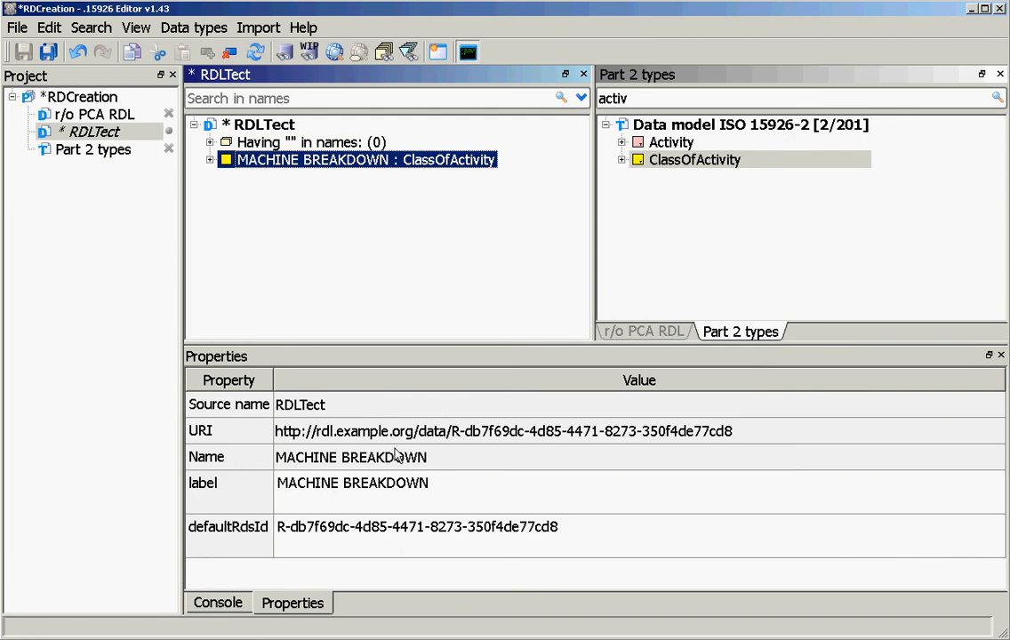
pyautogui.moveTo(316, 431); pyautogui.dragTo(448, 432)
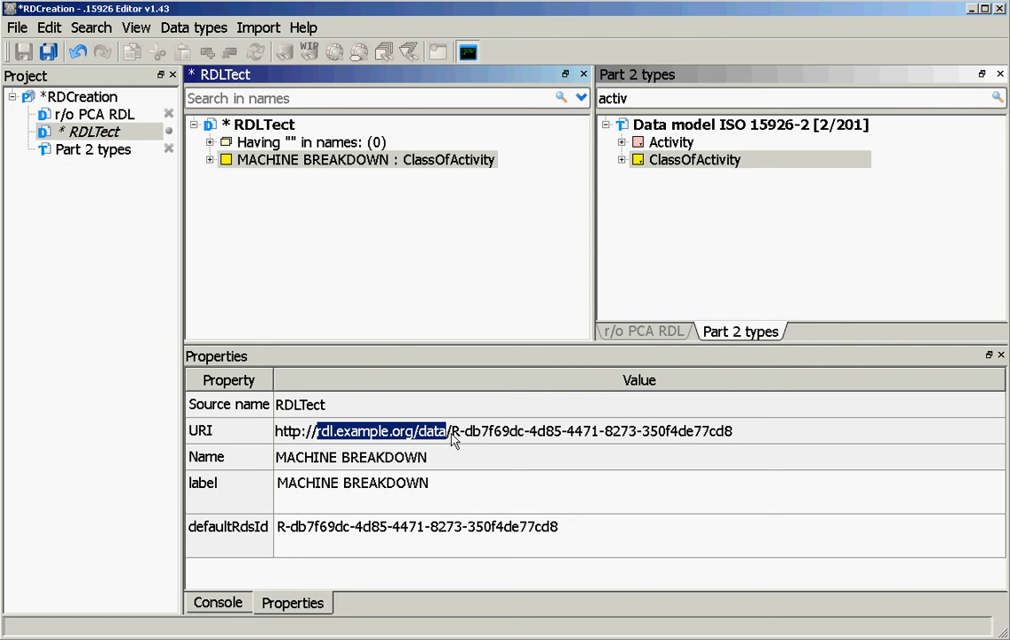
pyautogui.click(452, 442)
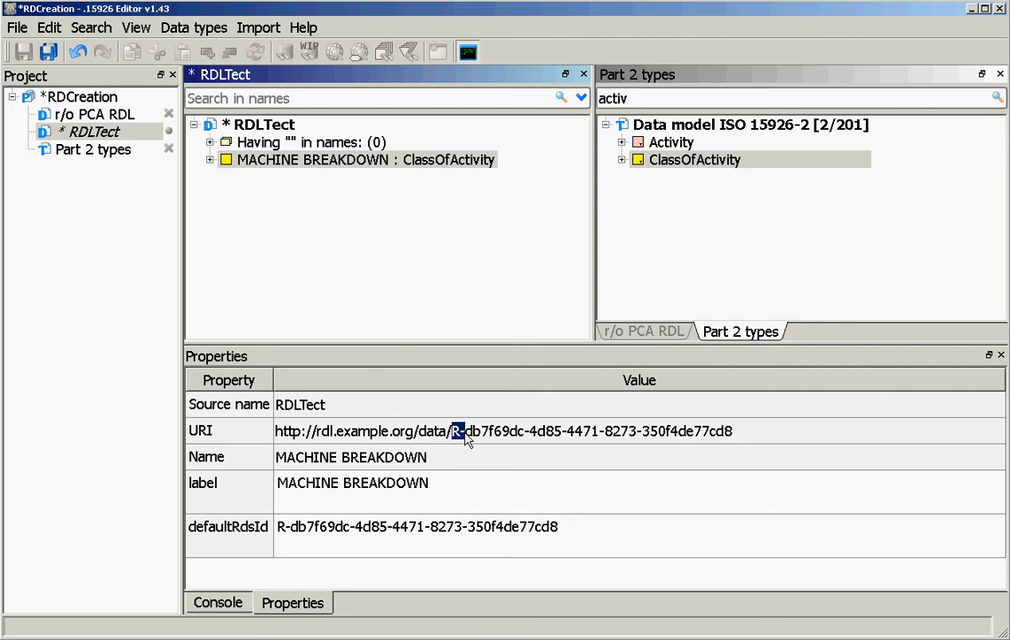
pyautogui.moveTo(737, 437); pyautogui.dragTo(453, 446)
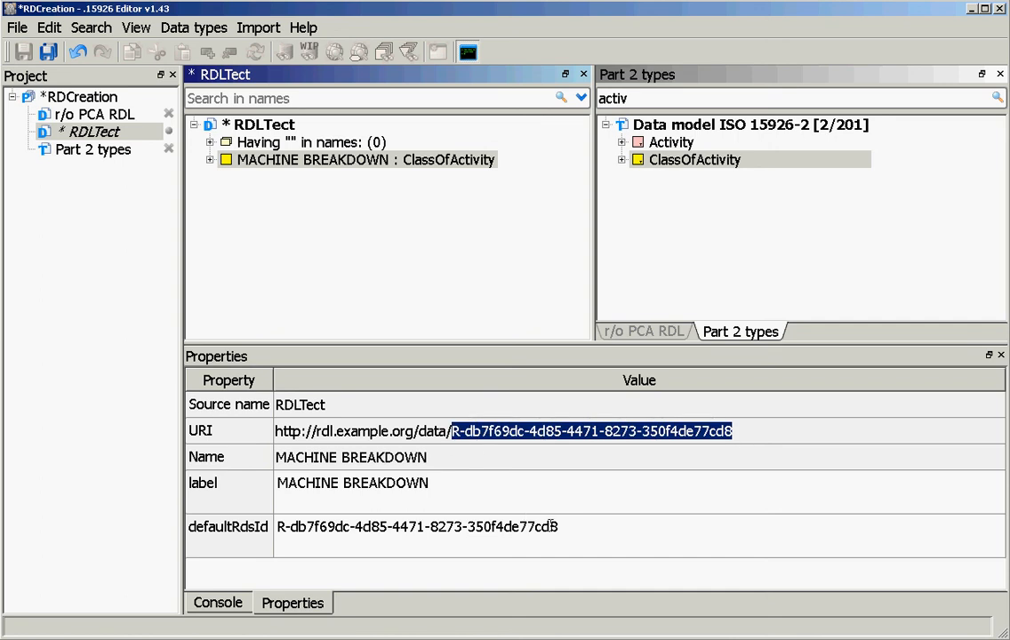
pyautogui.moveTo(564, 528); pyautogui.dragTo(276, 527)
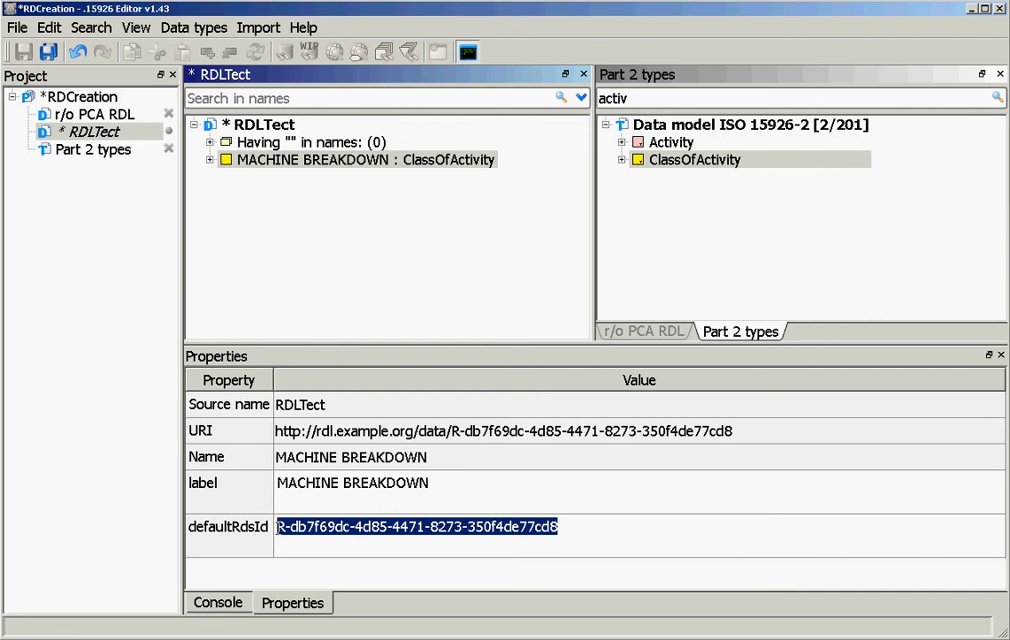
# Add a hasDesignation property with the value MACHINE BREAKDOWN to the MACHINE BREAKDOWN class in RDLTect.
pyautogui.click(210, 161)
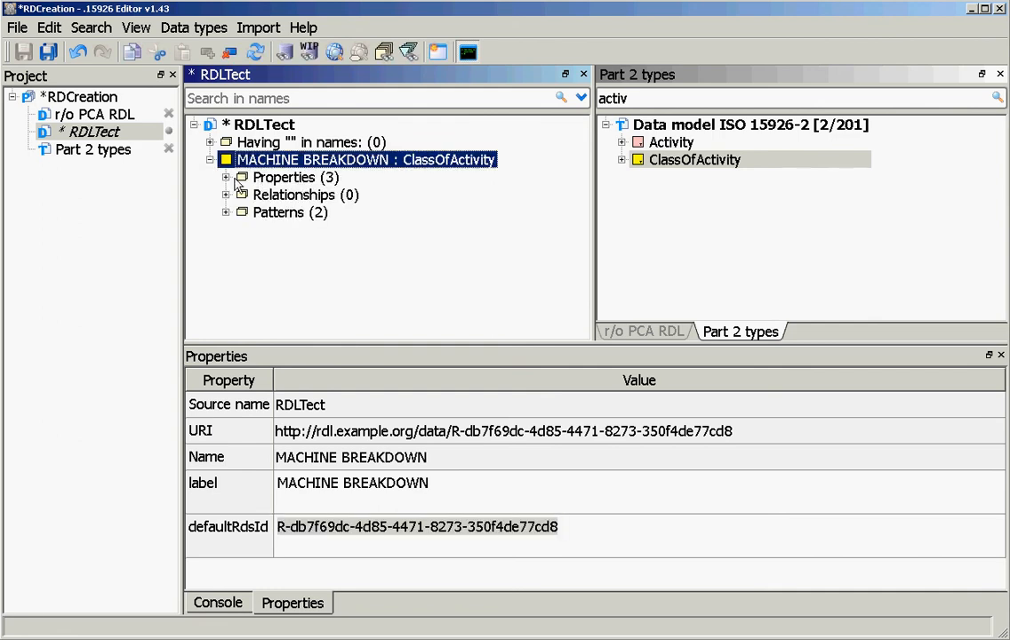
pyautogui.click(225, 178)
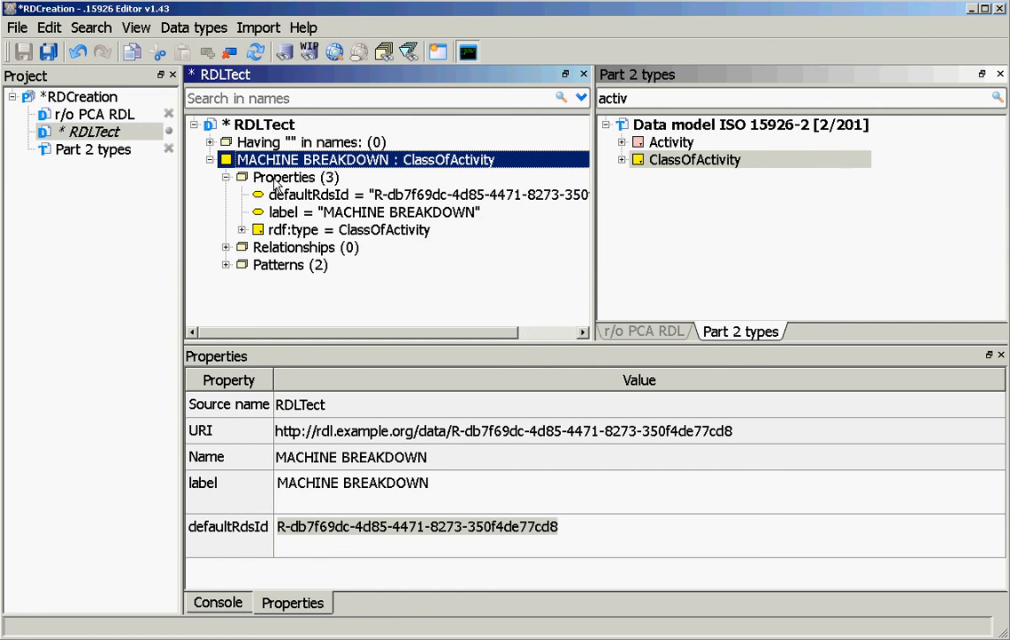
pyautogui.click(283, 178)
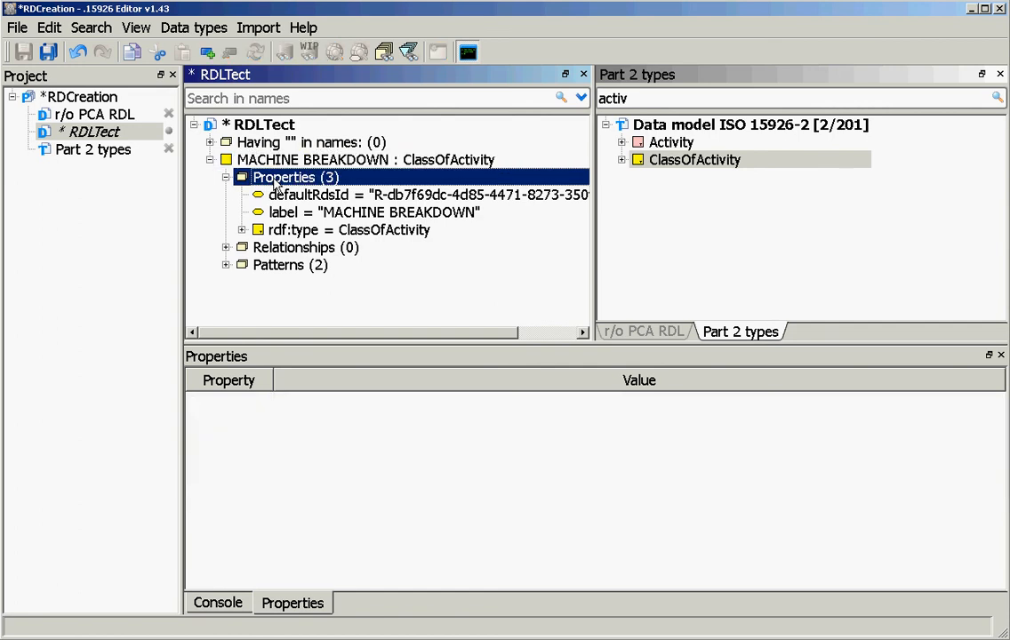
pyautogui.rightClick(277, 178)
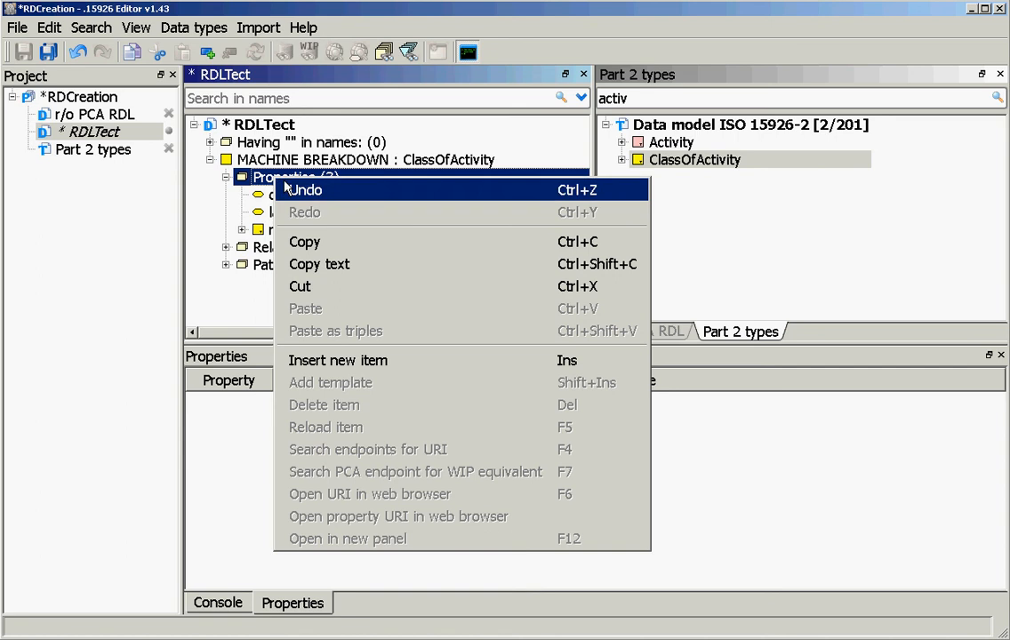
pyautogui.click(333, 360)
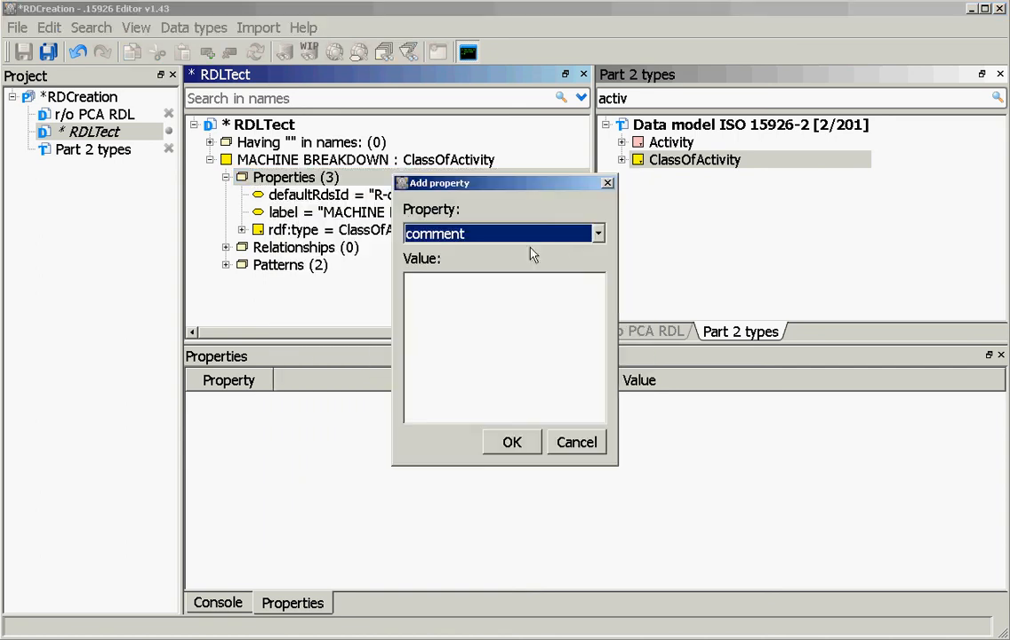
pyautogui.click(597, 233)
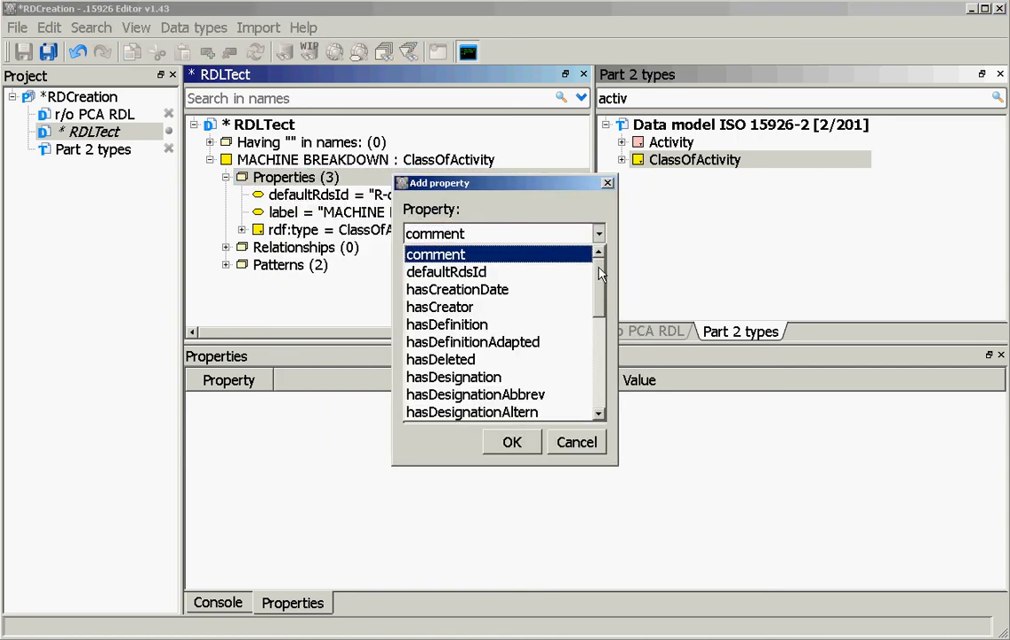
pyautogui.scroll(-1, 599, 277)
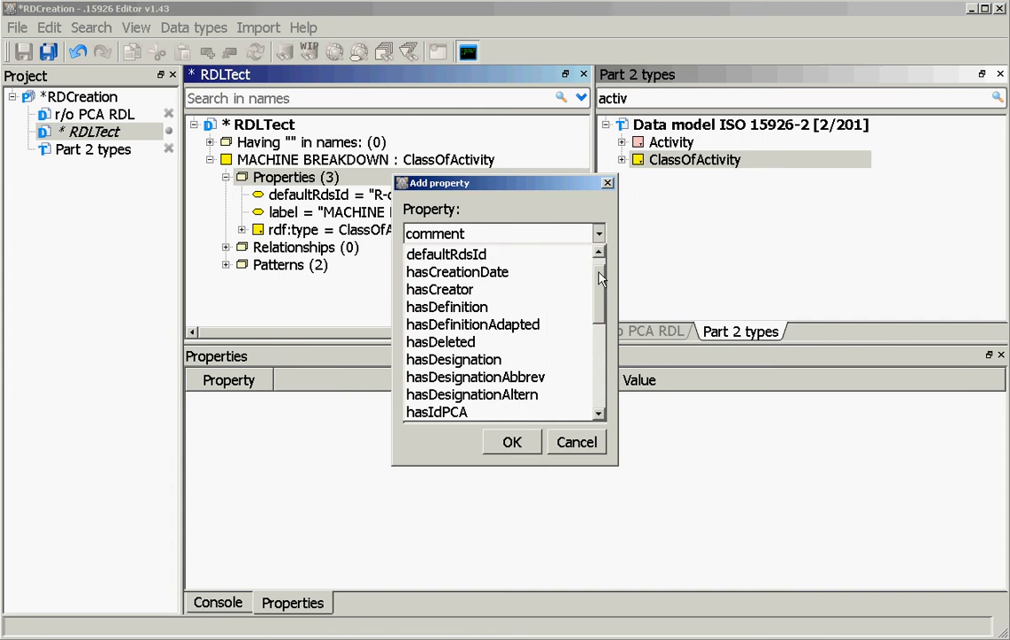
pyautogui.click(484, 371)
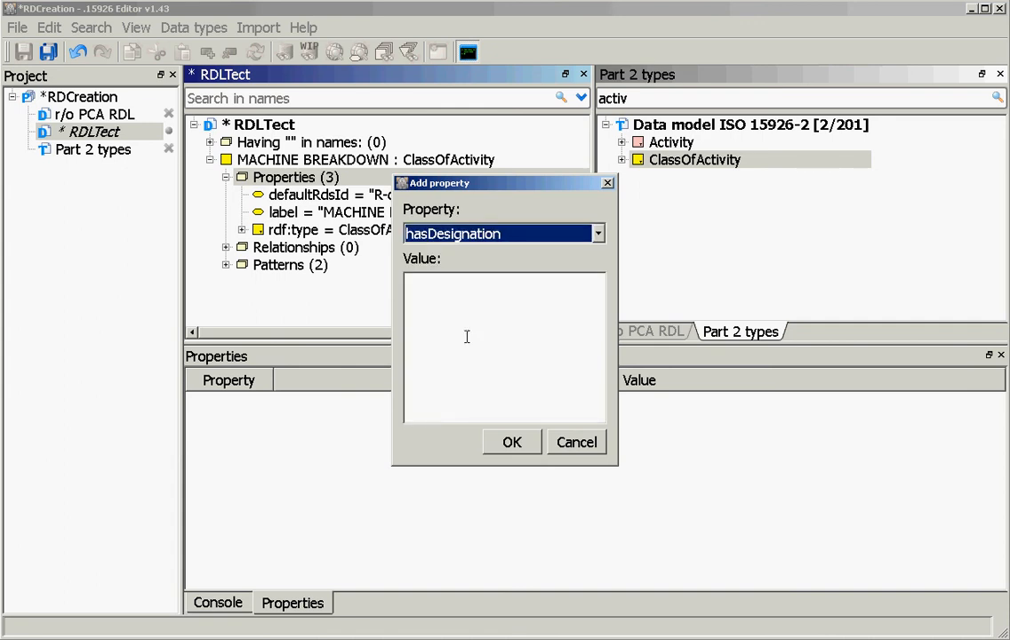
pyautogui.click(430, 304)
pyautogui.write('MACHINE BREAKDOWN')
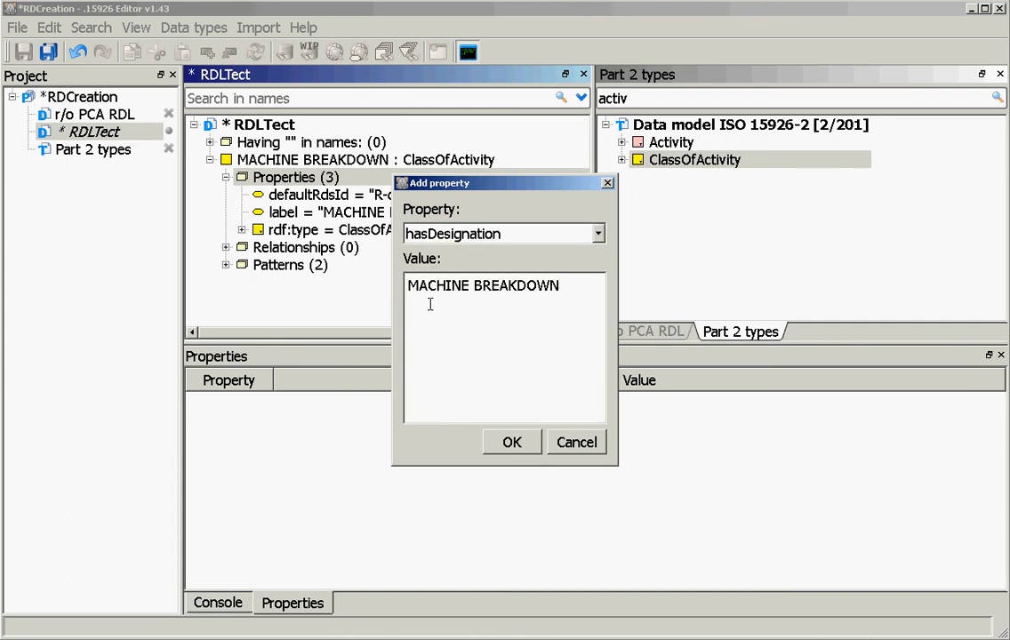
pyautogui.click(511, 441)
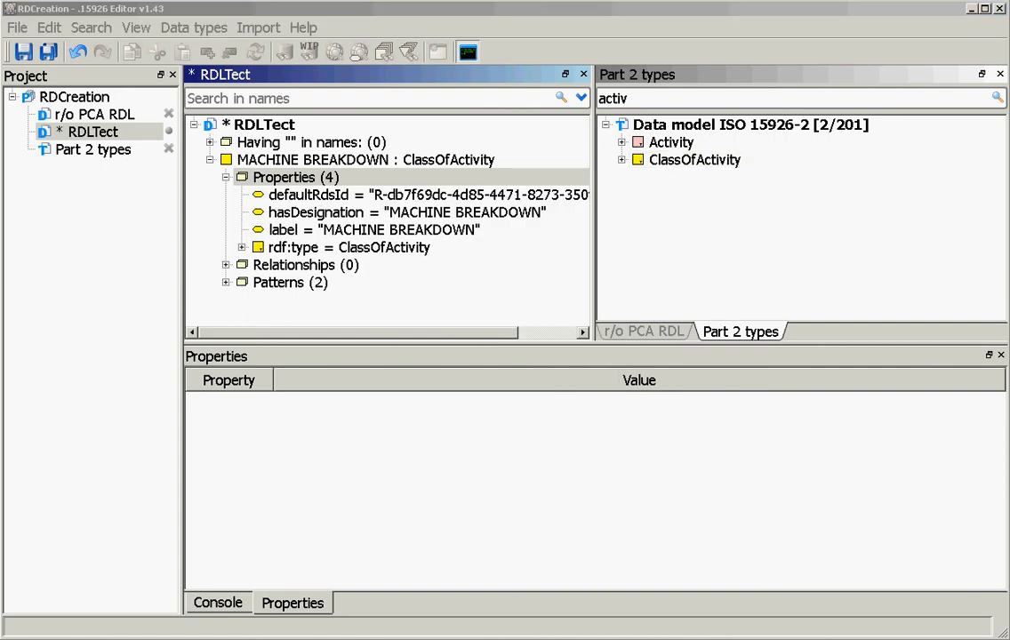
# Add a hasDefinition property to MACHINE BREAKDOWN reading "A failure that prevents a machine from working properly.".
pyautogui.rightClick(290, 179)
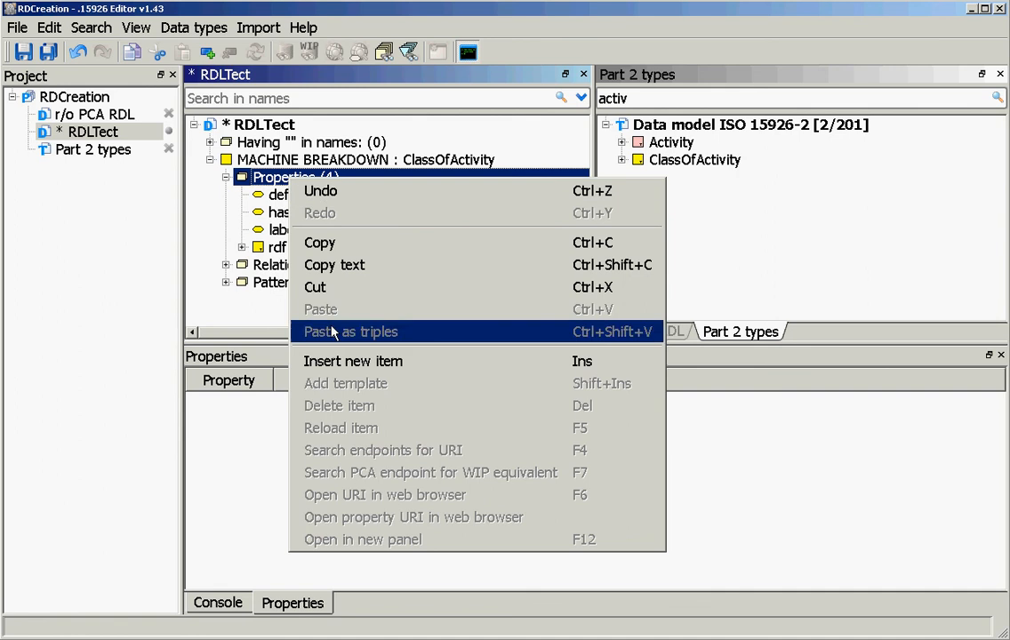
pyautogui.click(344, 362)
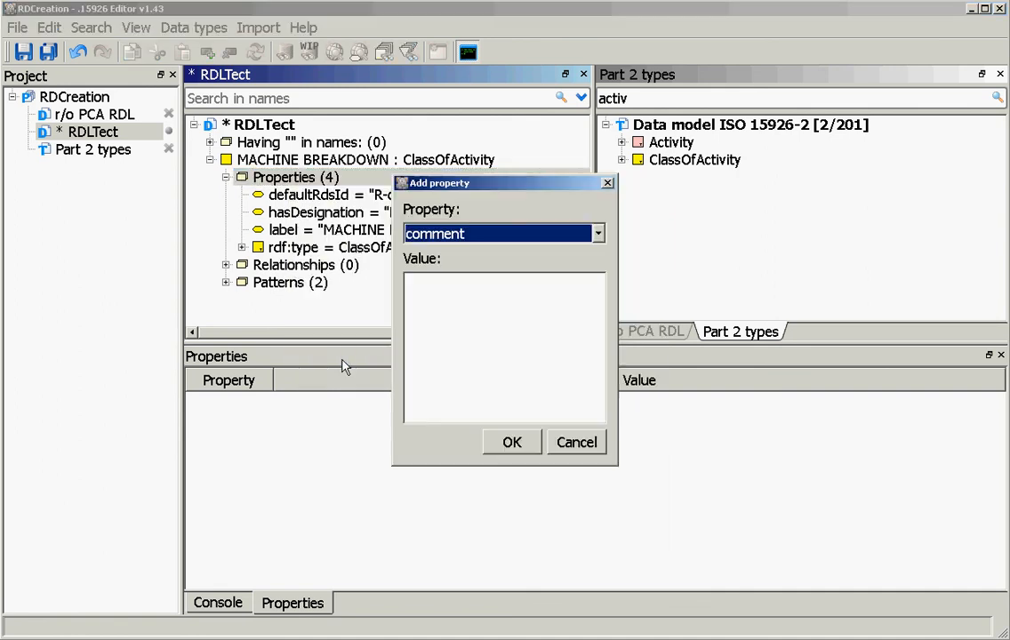
pyautogui.click(598, 233)
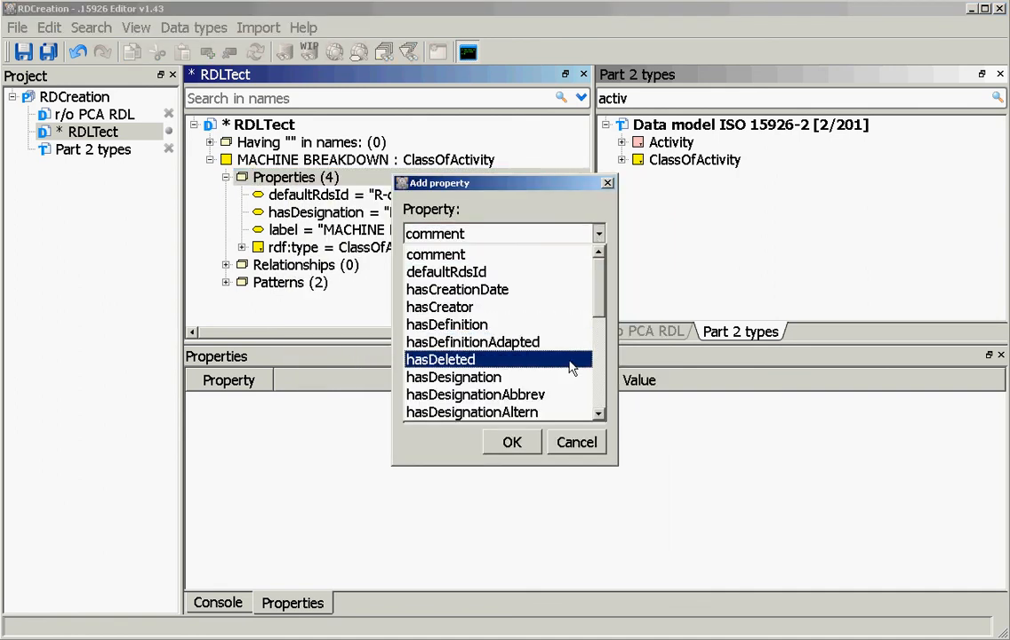
pyautogui.click(483, 324)
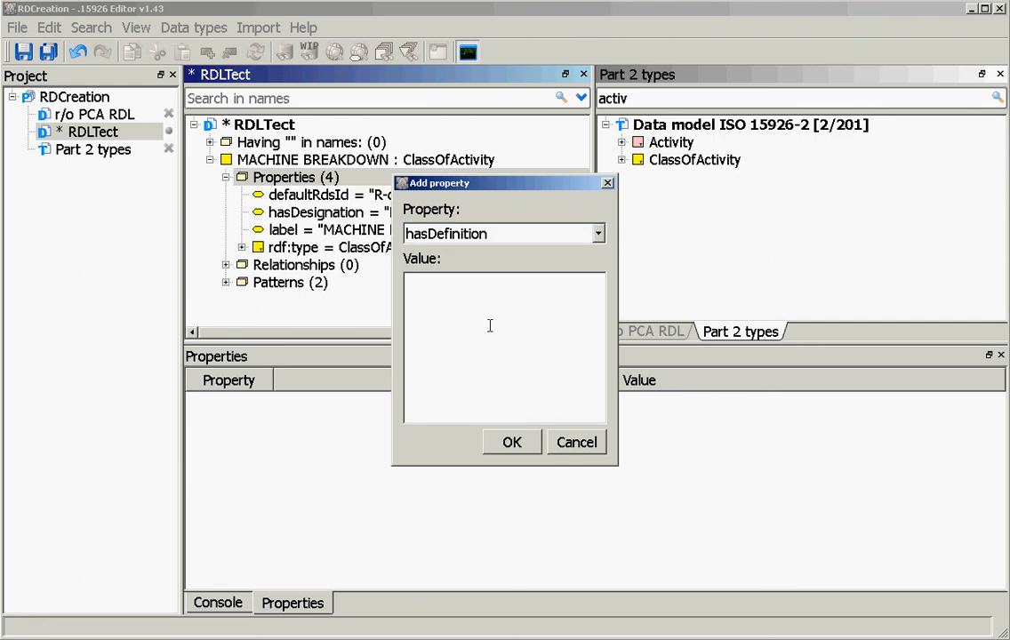
pyautogui.write('A failure that prevents a machine from working properly.')
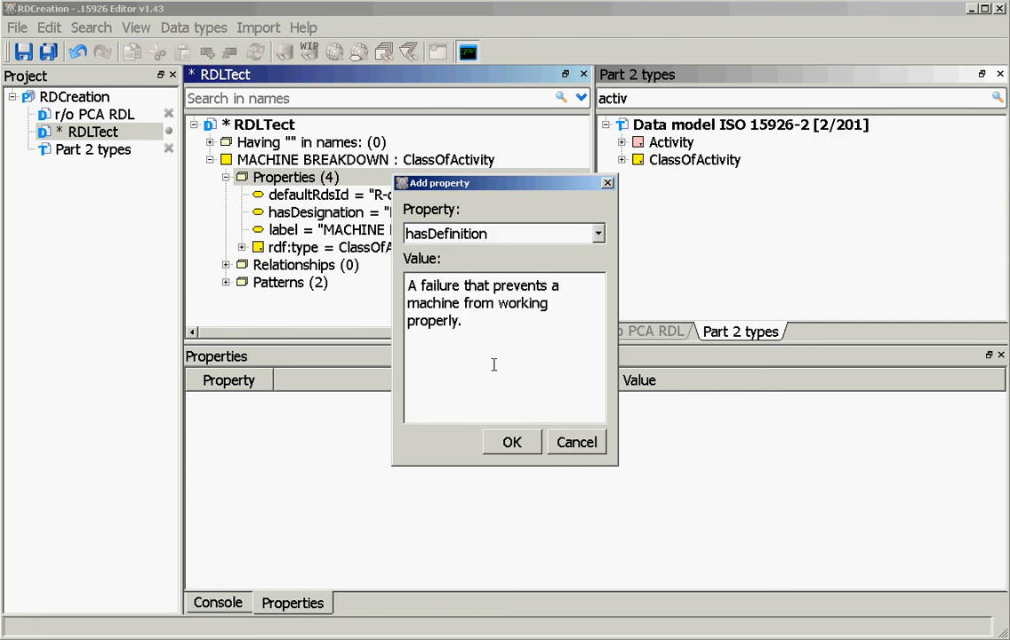
pyautogui.click(511, 443)
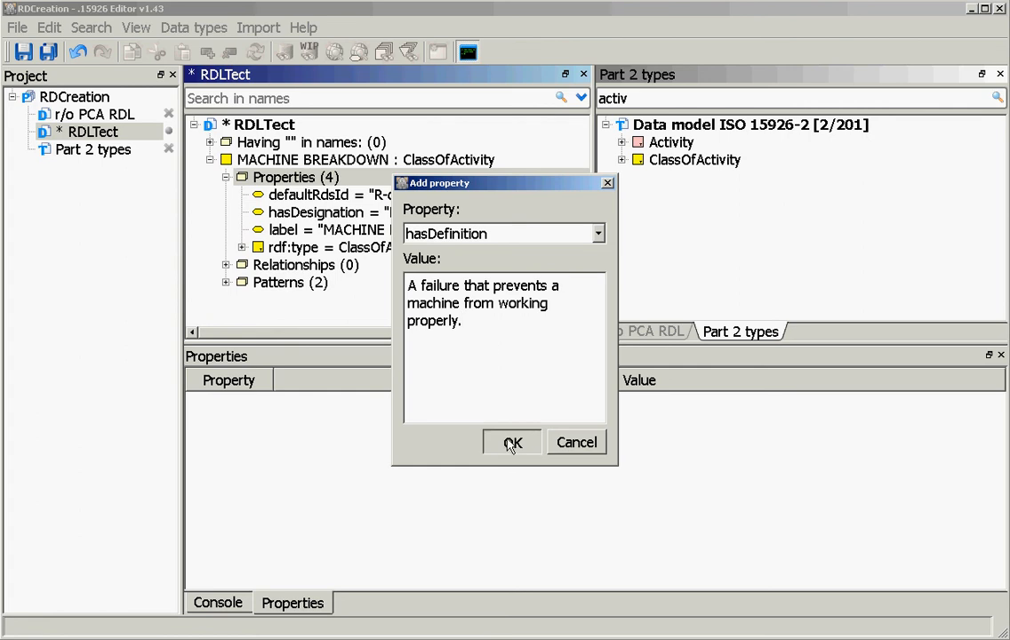
# Add a hasCreationDate property with the value 4/Mar/2014 to MACHINE BREAKDOWN.
pyautogui.rightClick(336, 175)
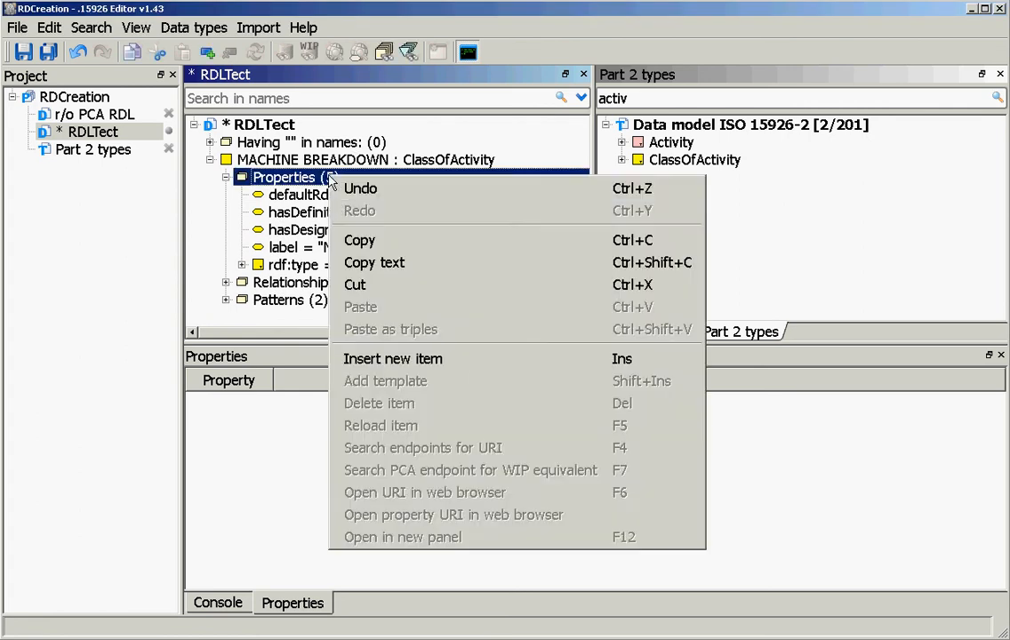
pyautogui.click(371, 360)
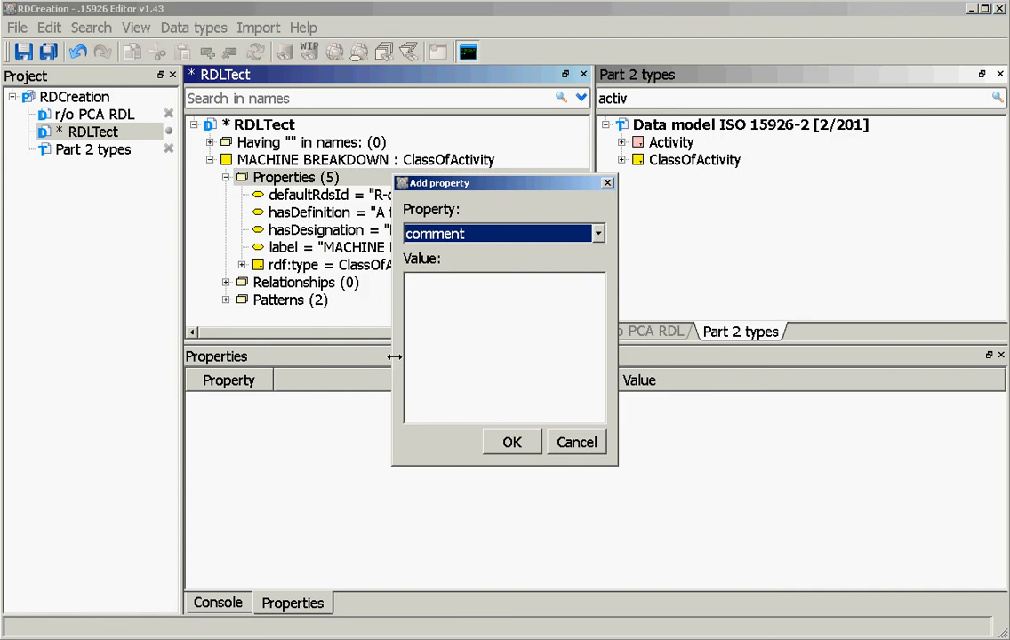
pyautogui.click(598, 234)
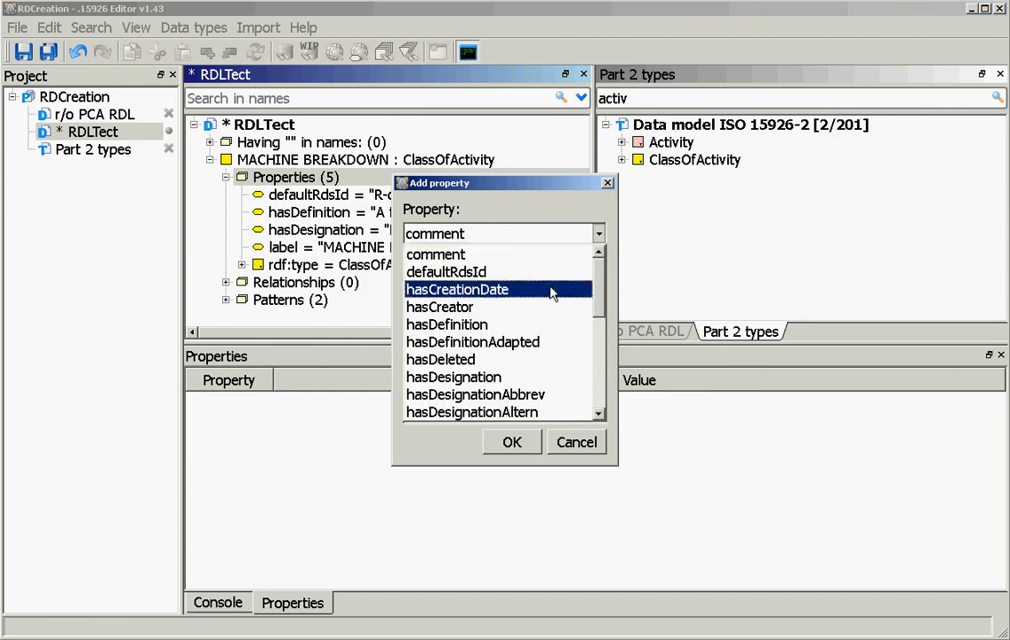
pyautogui.click(547, 289)
pyautogui.click(496, 295)
pyautogui.write('4')
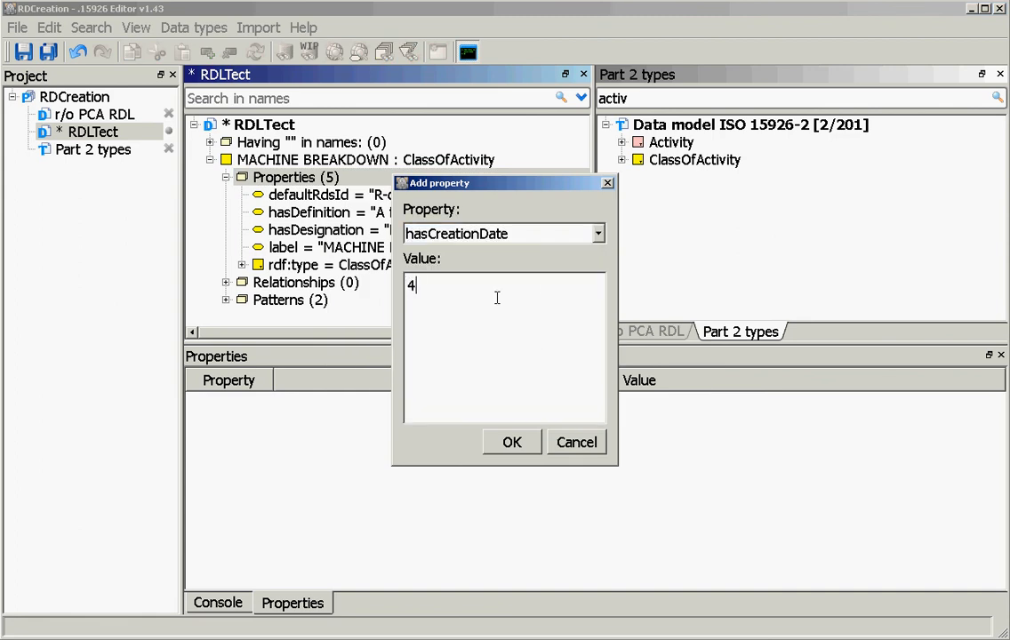
pyautogui.write('/Mar/2014')
pyautogui.click(509, 444)
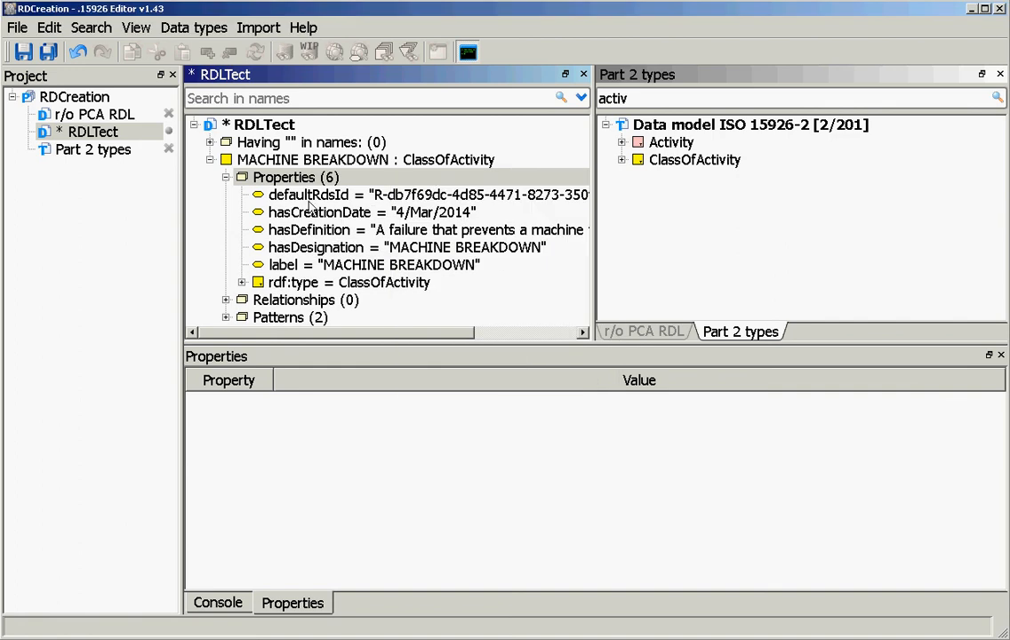
# Add a hasCreator property to MACHINE BREAKDOWN and enter the creator's username as its value.
pyautogui.click(299, 183)
pyautogui.rightClick(267, 185)
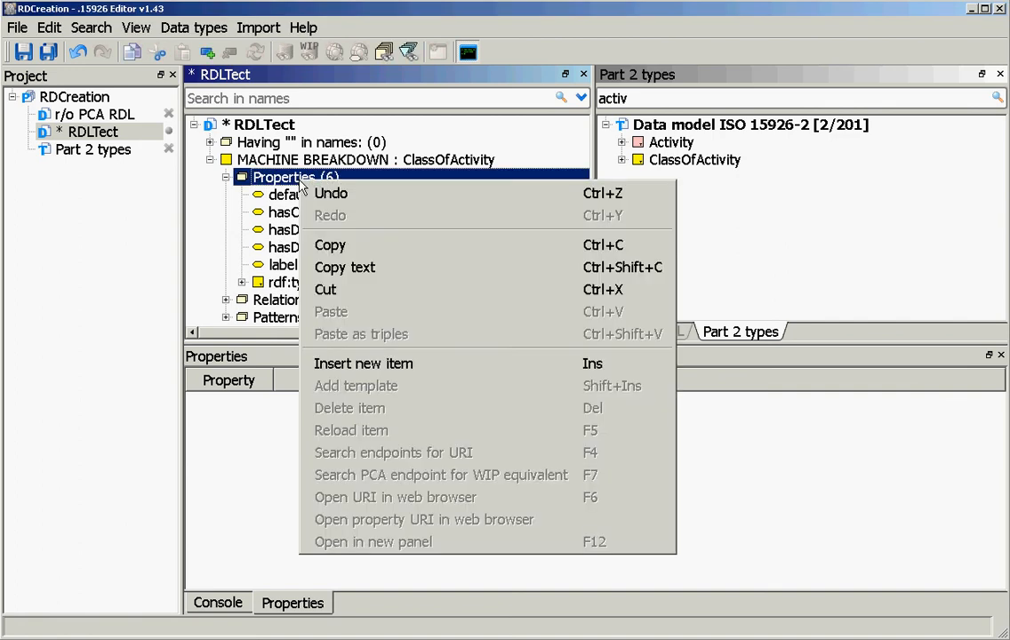
pyautogui.click(303, 364)
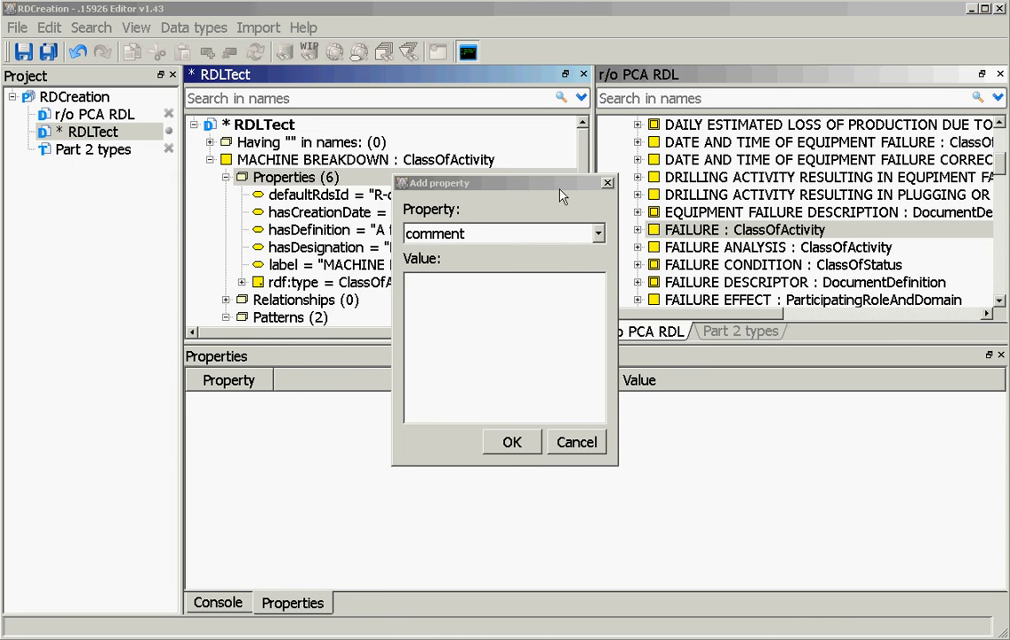
pyautogui.click(597, 234)
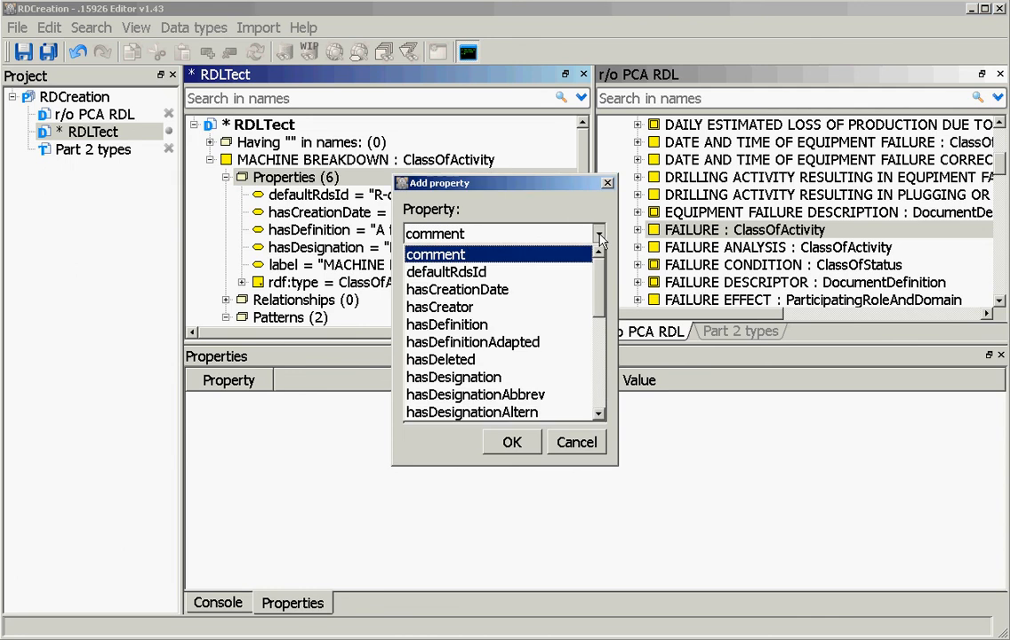
pyautogui.click(553, 307)
pyautogui.click(518, 313)
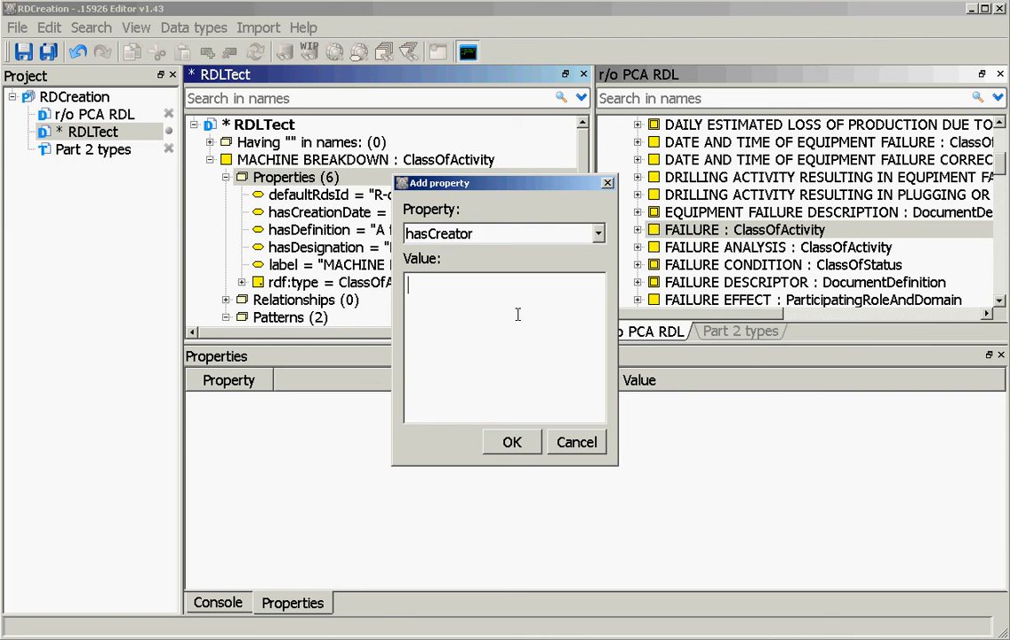
pyautogui.write('vvagr')
pyautogui.click(513, 444)
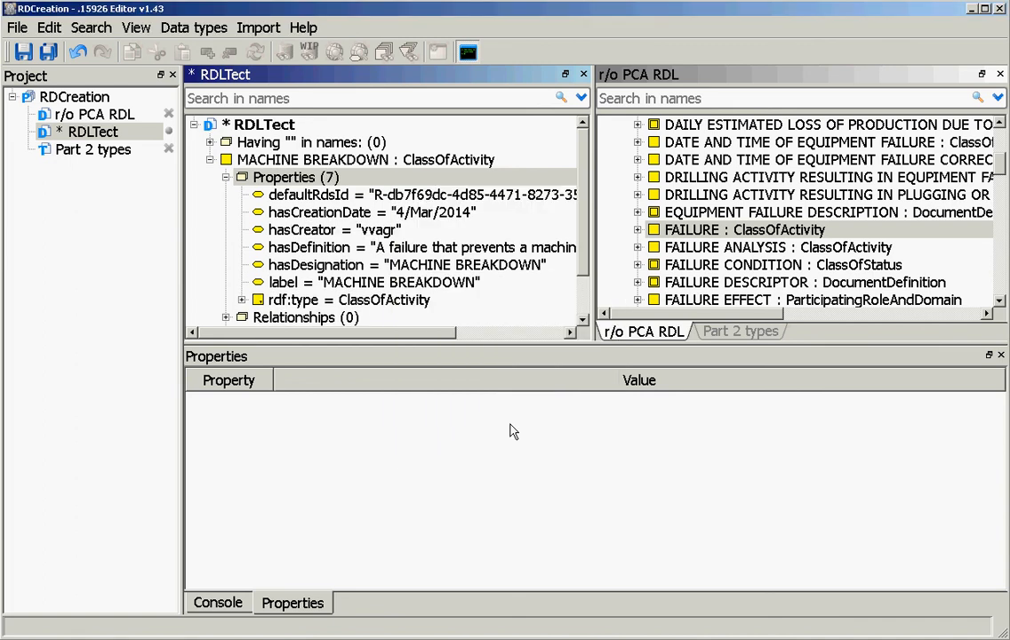
# Review MACHINE BREAKDOWN's annotations, collapse its branch, and display the properties of FAILURE in PCA RDL.
pyautogui.click(576, 177)
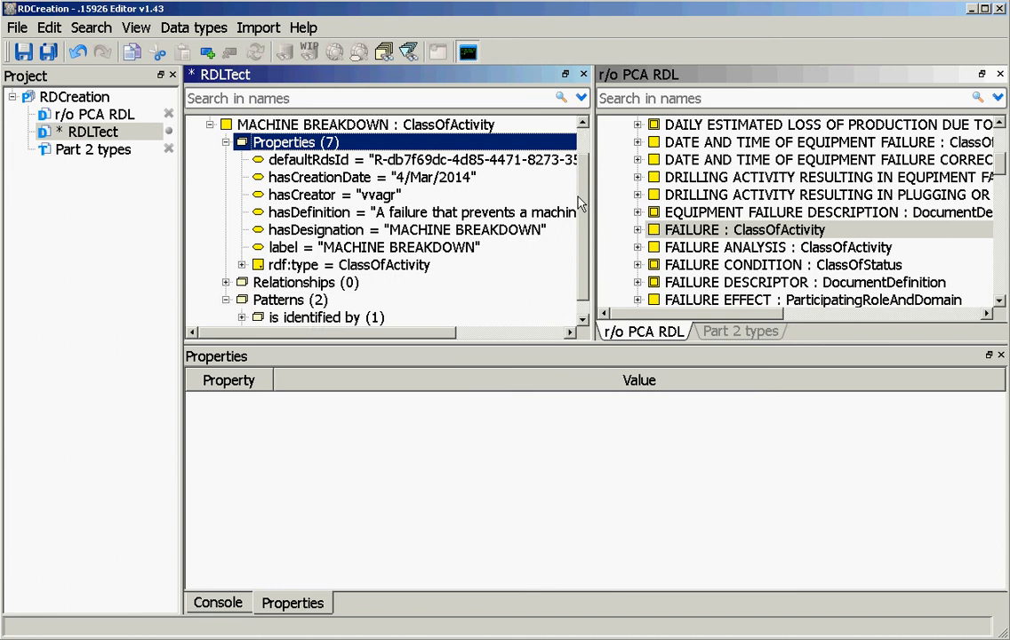
pyautogui.scroll(1, 578, 203)
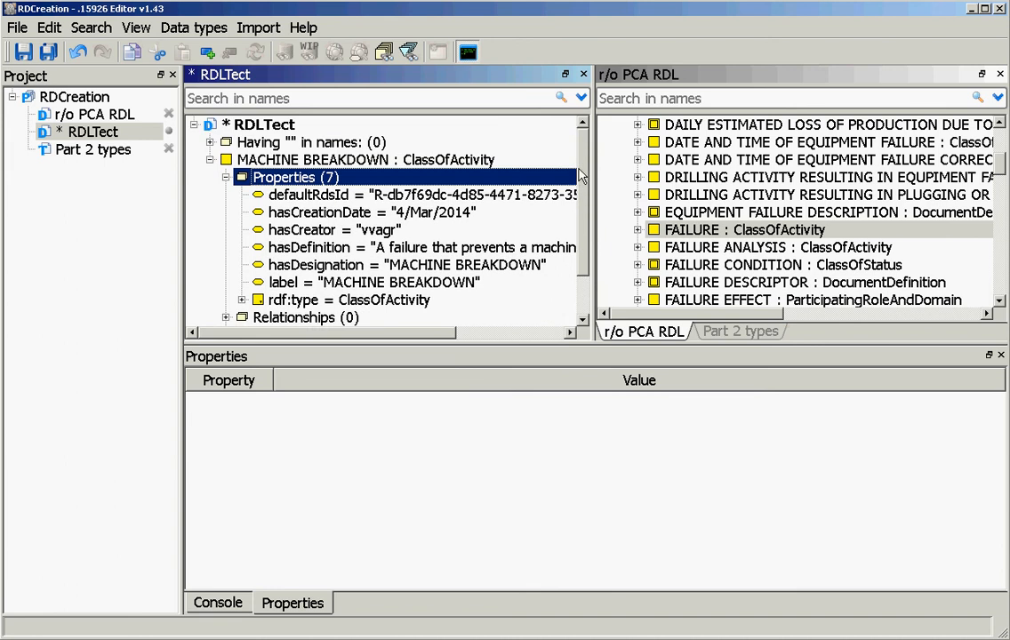
pyautogui.click(210, 160)
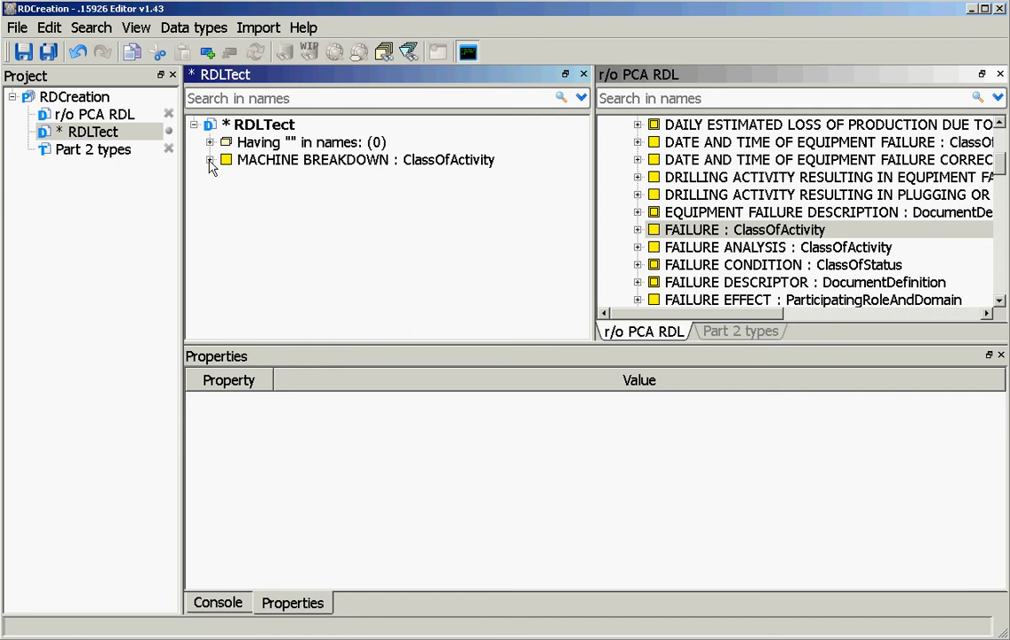
pyautogui.click(653, 231)
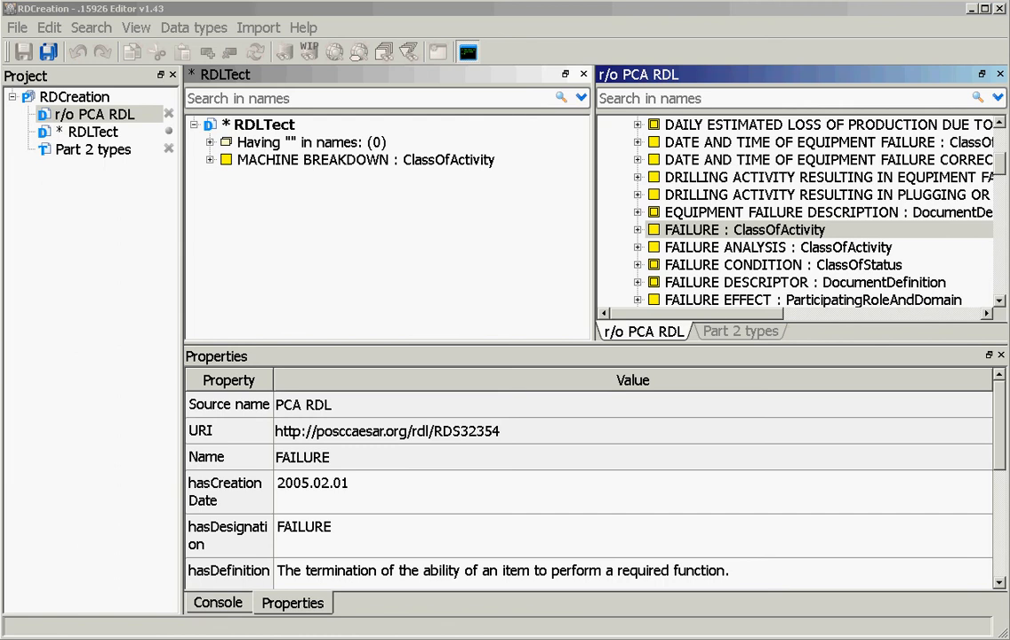
# Filter the Part 2 types by "speci" and create an unlabelled Specialization instance in RDLTect with an automatically generated URI.
pyautogui.click(734, 333)
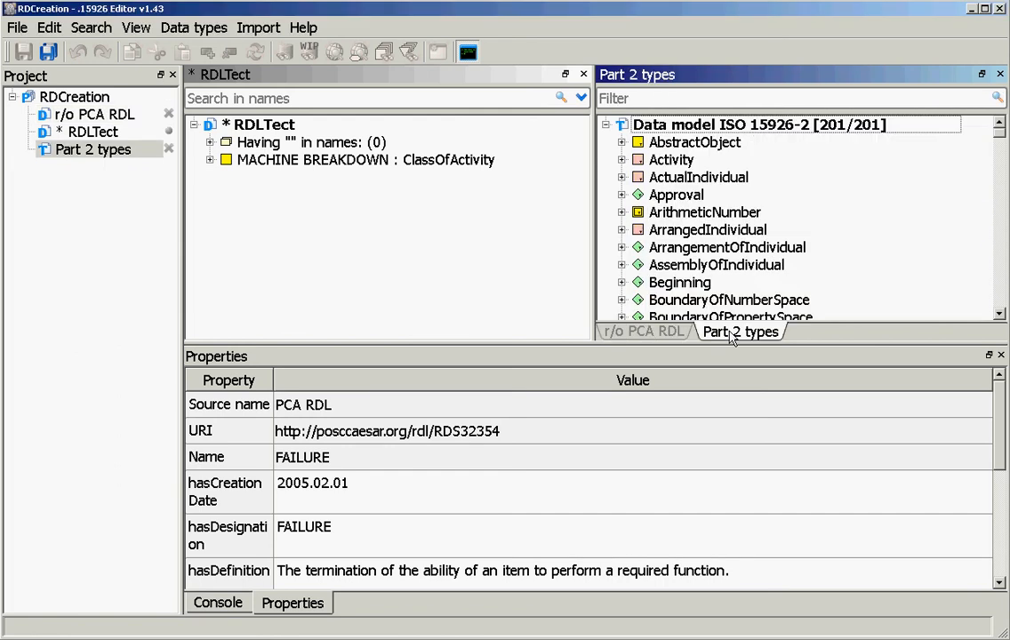
pyautogui.click(648, 98)
pyautogui.write('speci')
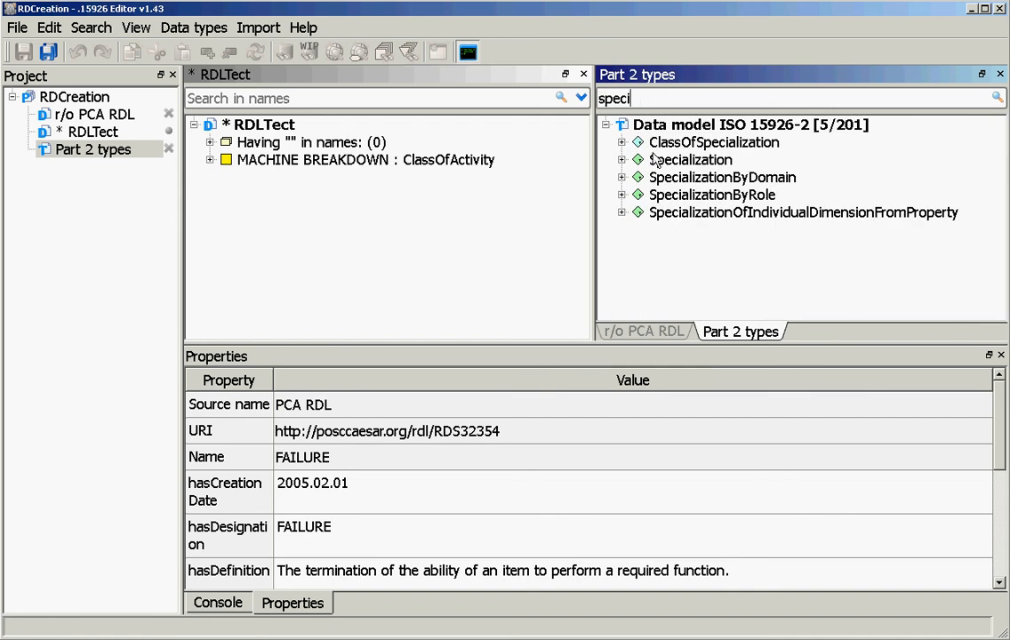
pyautogui.moveTo(690, 160); pyautogui.dragTo(337, 126)
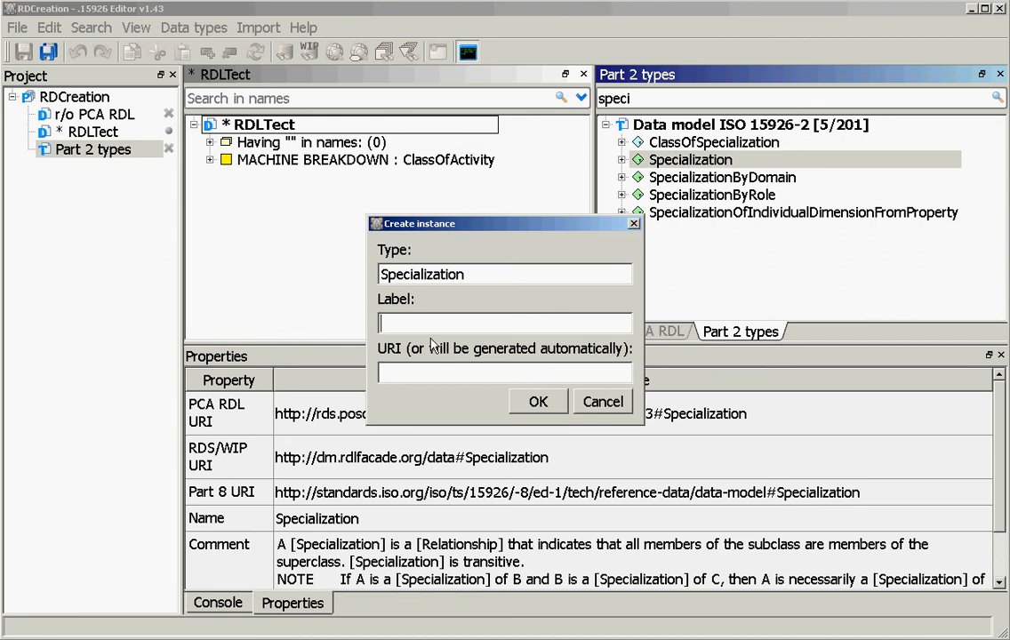
pyautogui.click(530, 401)
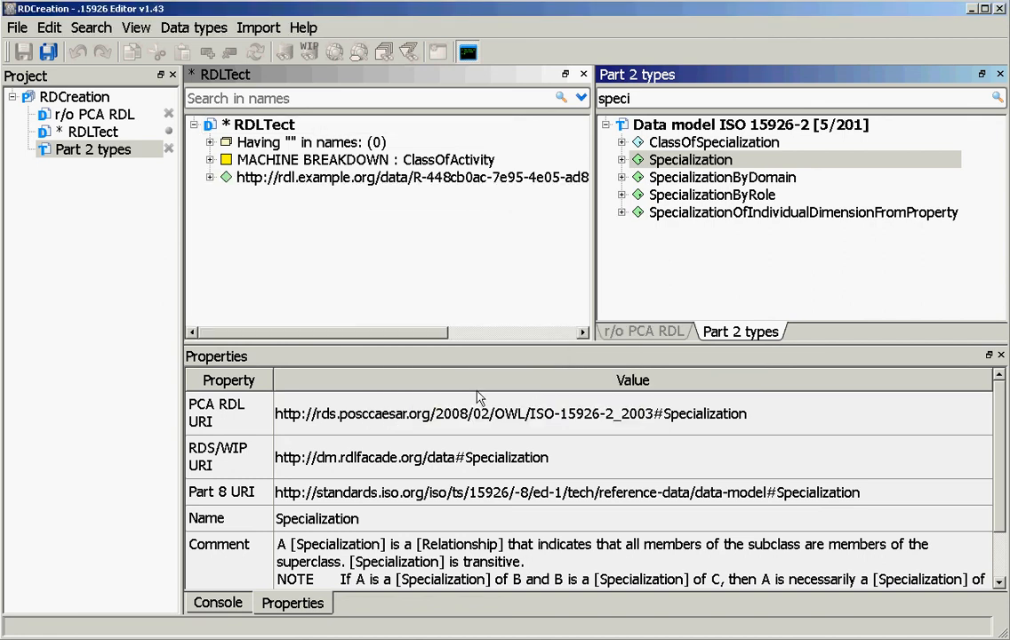
pyautogui.click(279, 179)
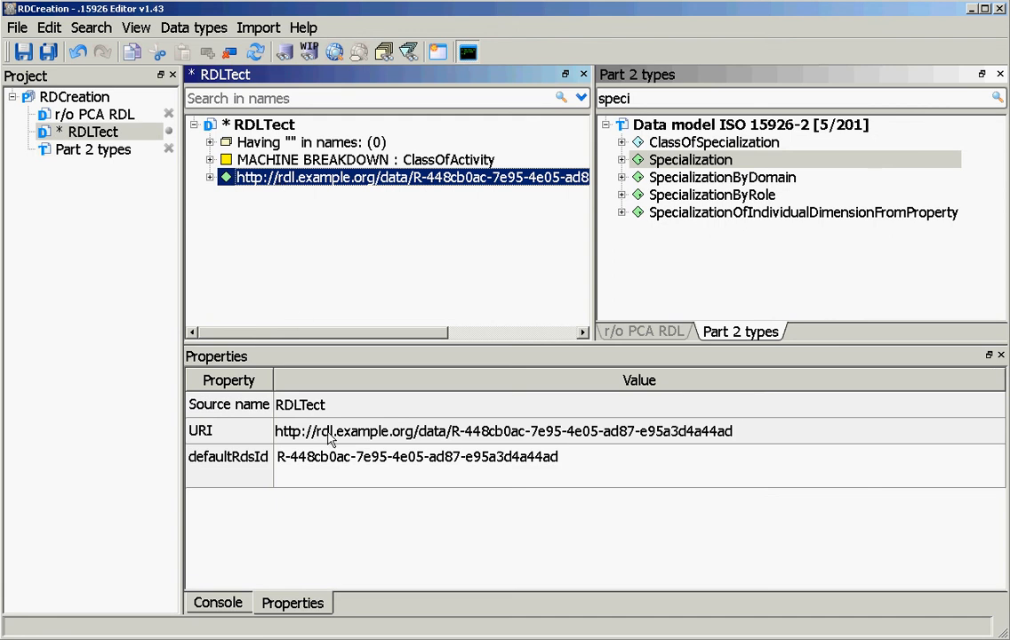
# Add MACHINE BREAKDOWN to the new Specialization instance in RDLTect as its hasSubclass property.
pyautogui.click(210, 177)
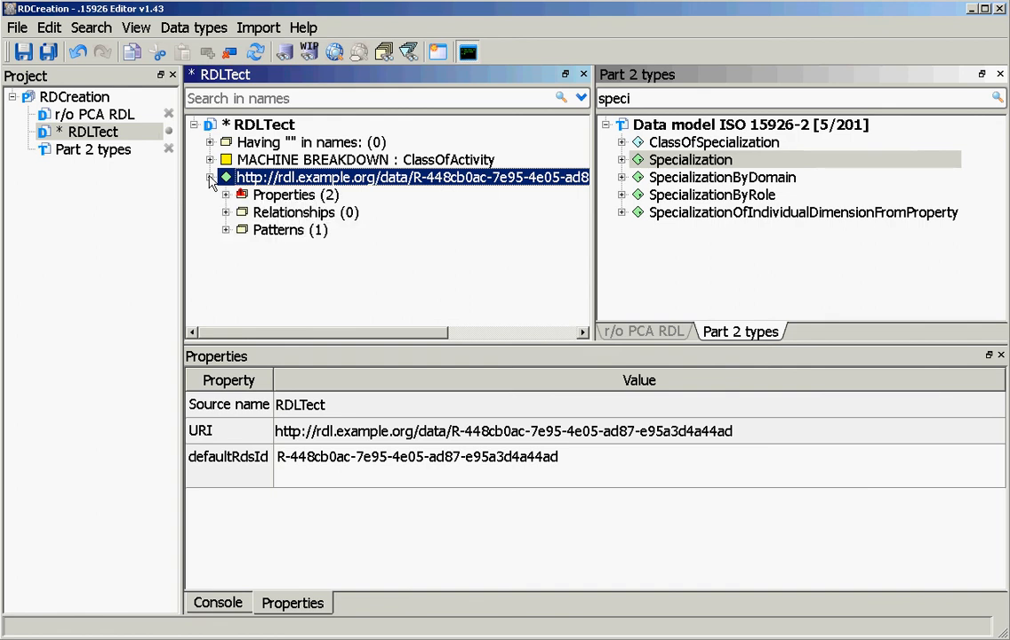
pyautogui.moveTo(241, 201)
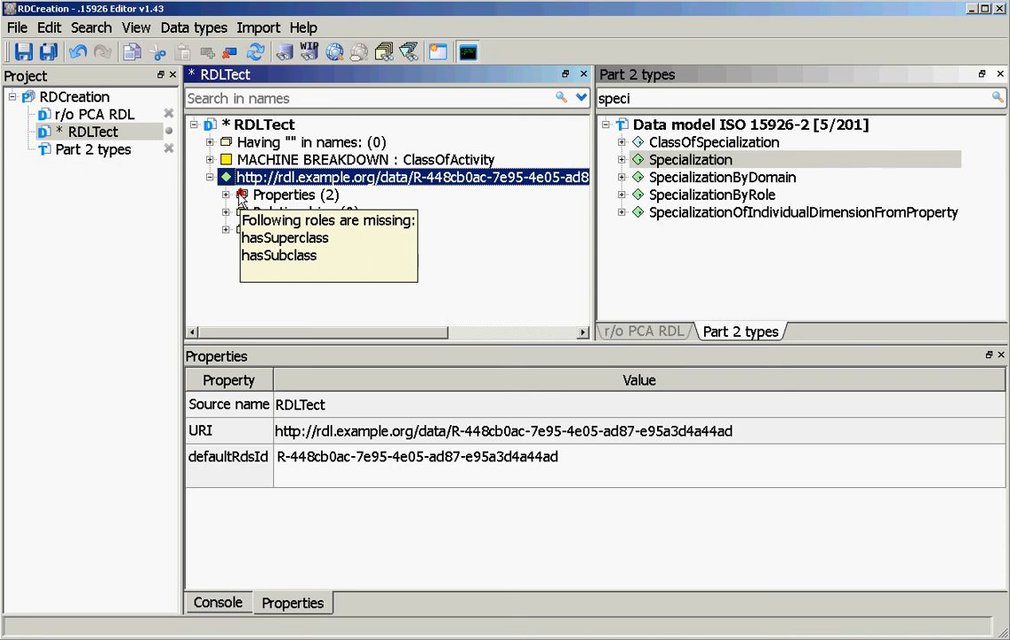
pyautogui.click(232, 162)
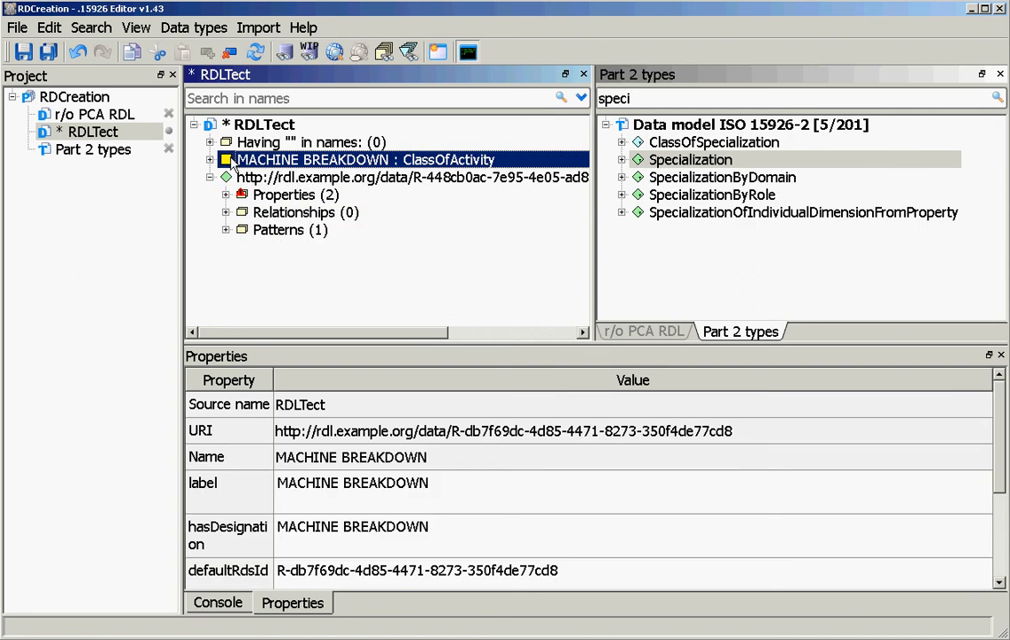
pyautogui.moveTo(231, 163); pyautogui.dragTo(249, 194)
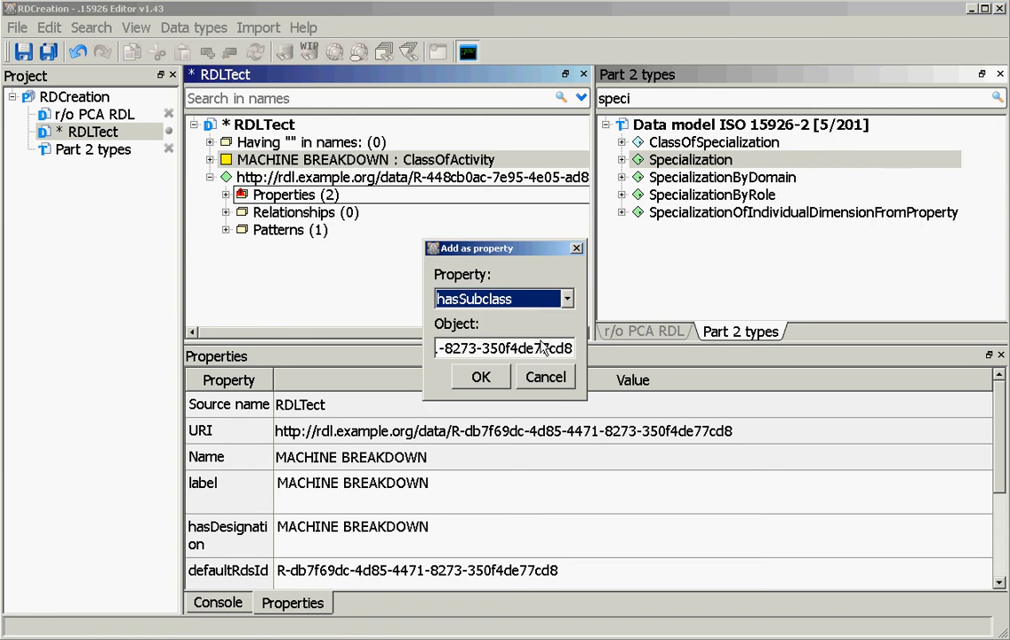
pyautogui.click(480, 379)
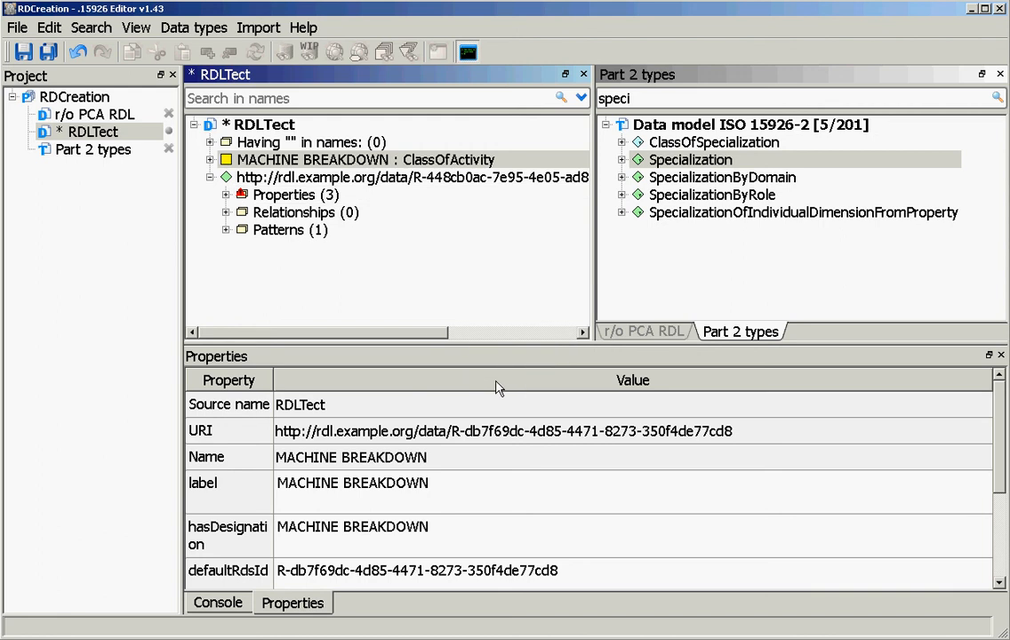
# Add FAILURE from PCA RDL to the Specialization instance as its hasSuperclass property.
pyautogui.click(620, 332)
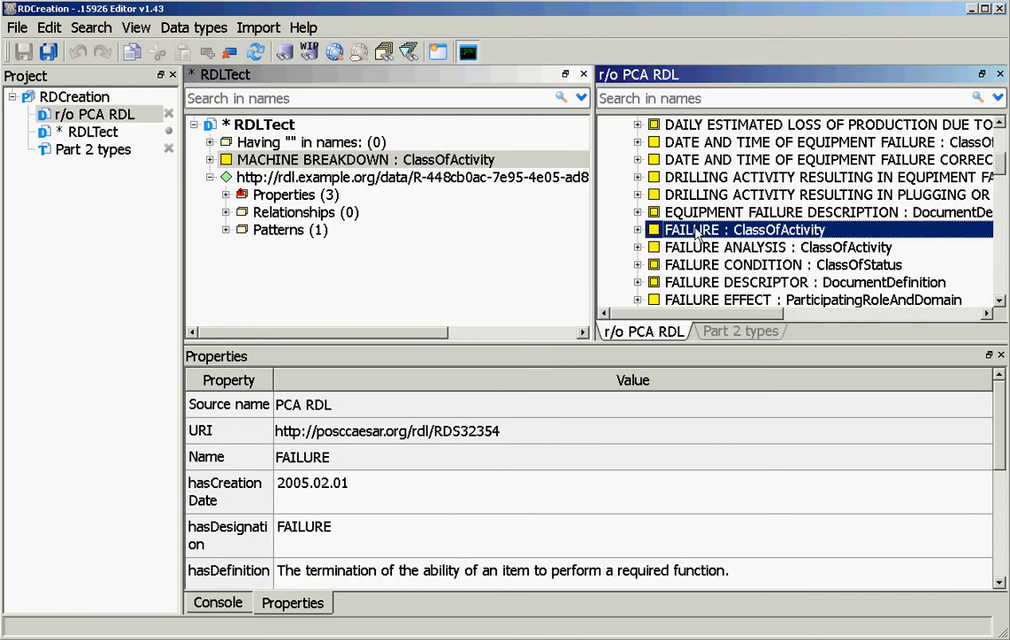
pyautogui.moveTo(698, 233); pyautogui.dragTo(233, 195)
pyautogui.click(568, 299)
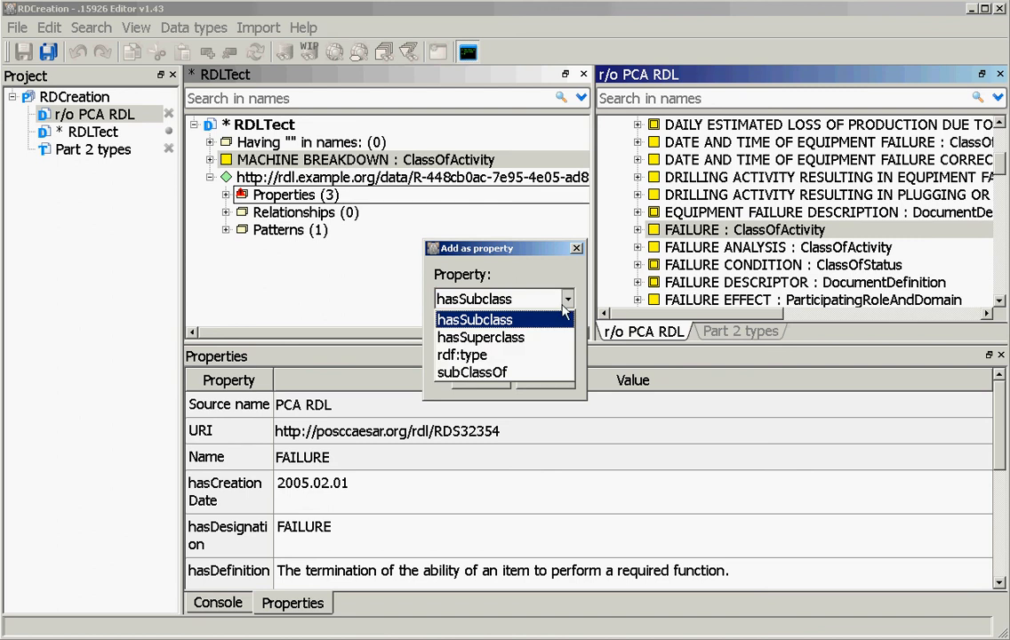
pyautogui.click(484, 340)
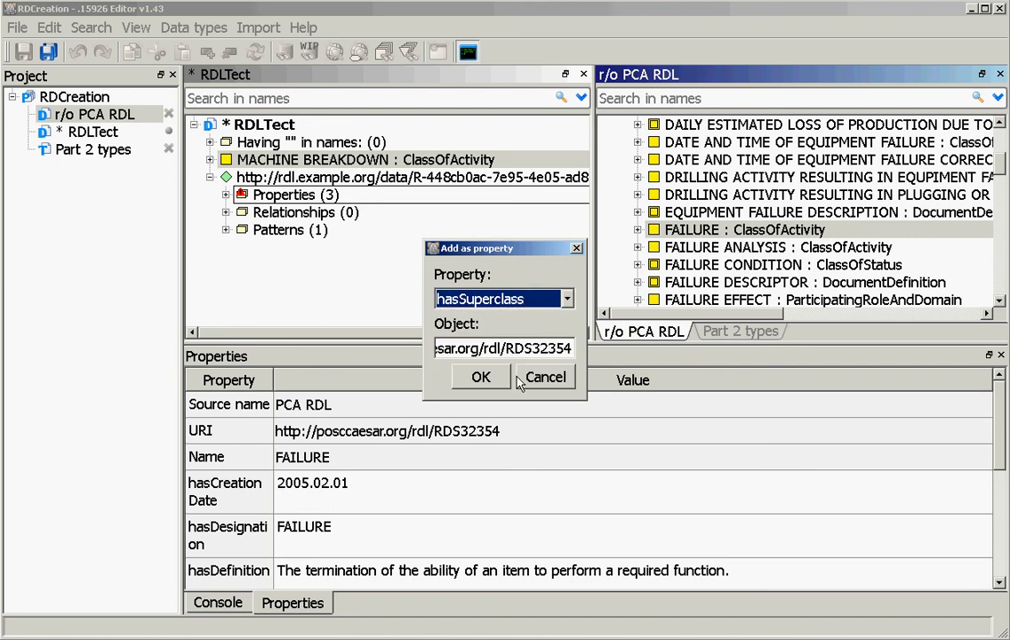
pyautogui.click(483, 378)
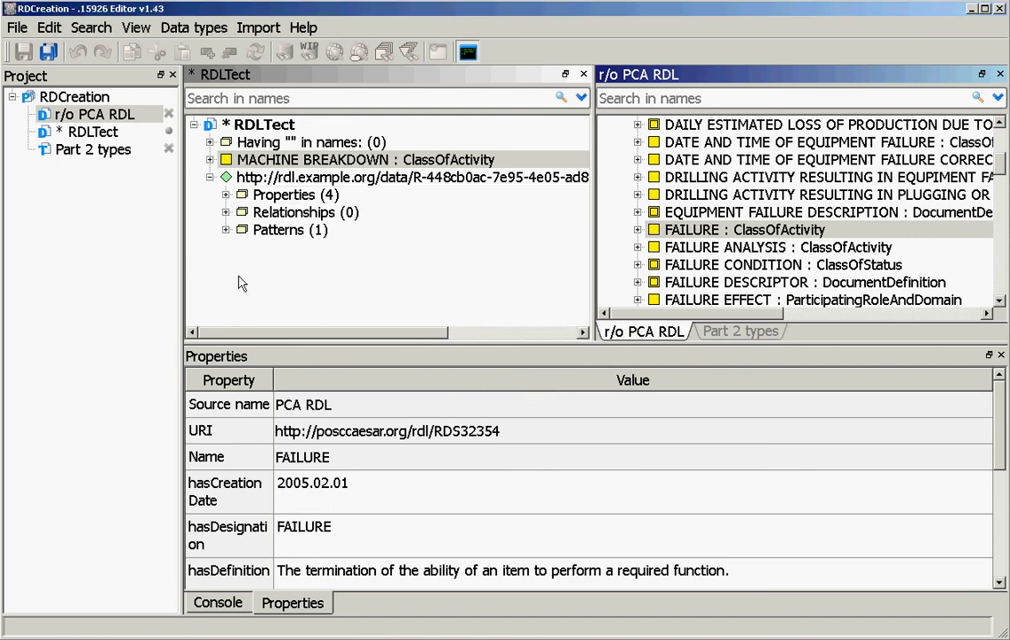
# Examine the URIs of the Specialization instance's hasSubclass and hasSuperclass properties, and collapse its branch.
pyautogui.click(225, 199)
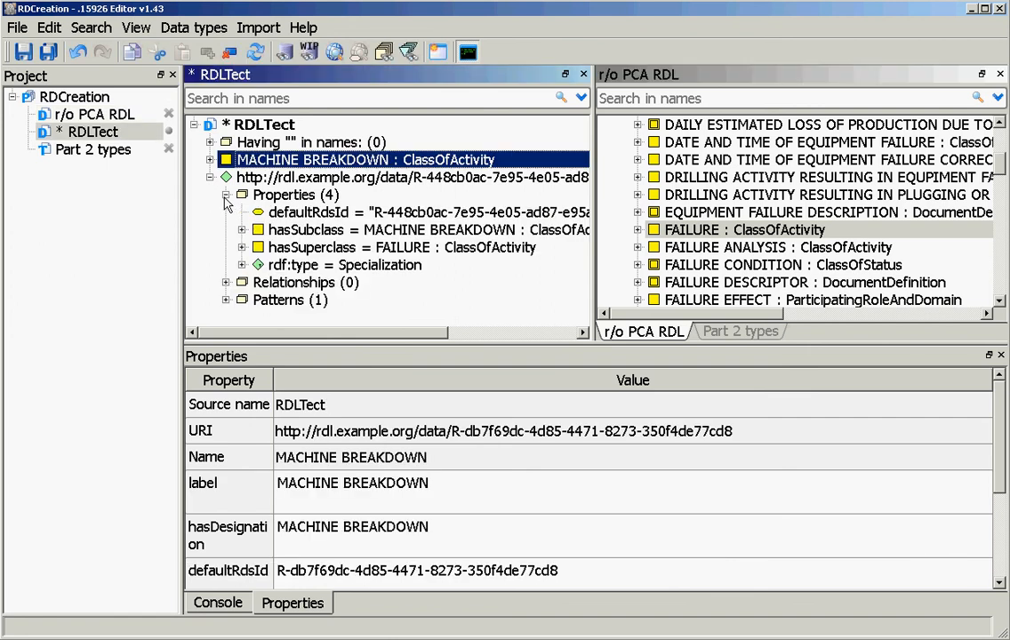
pyautogui.click(300, 237)
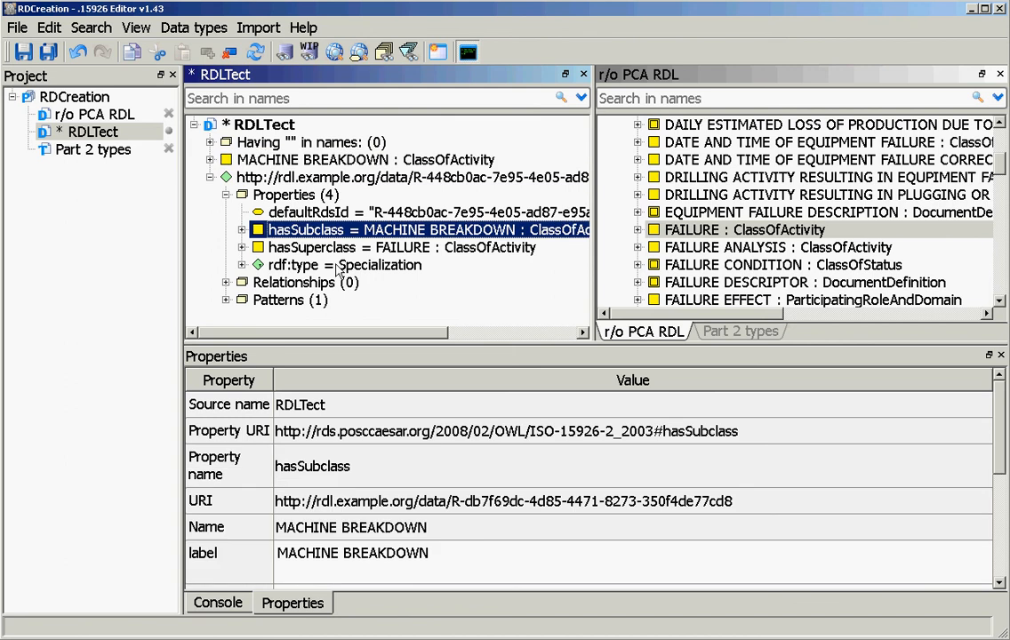
pyautogui.moveTo(747, 504); pyautogui.dragTo(275, 501)
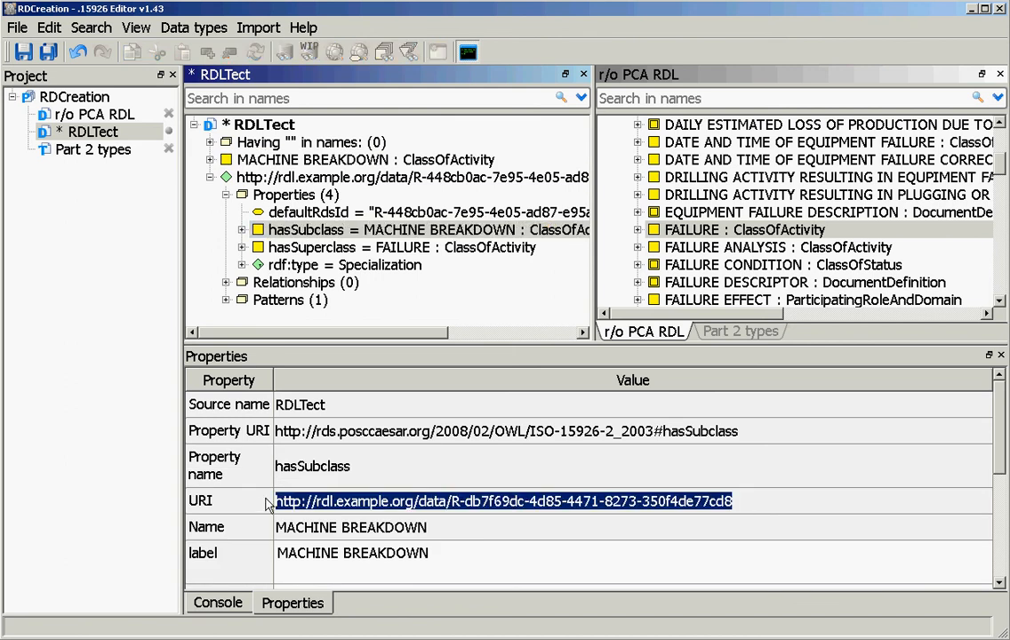
pyautogui.click(290, 249)
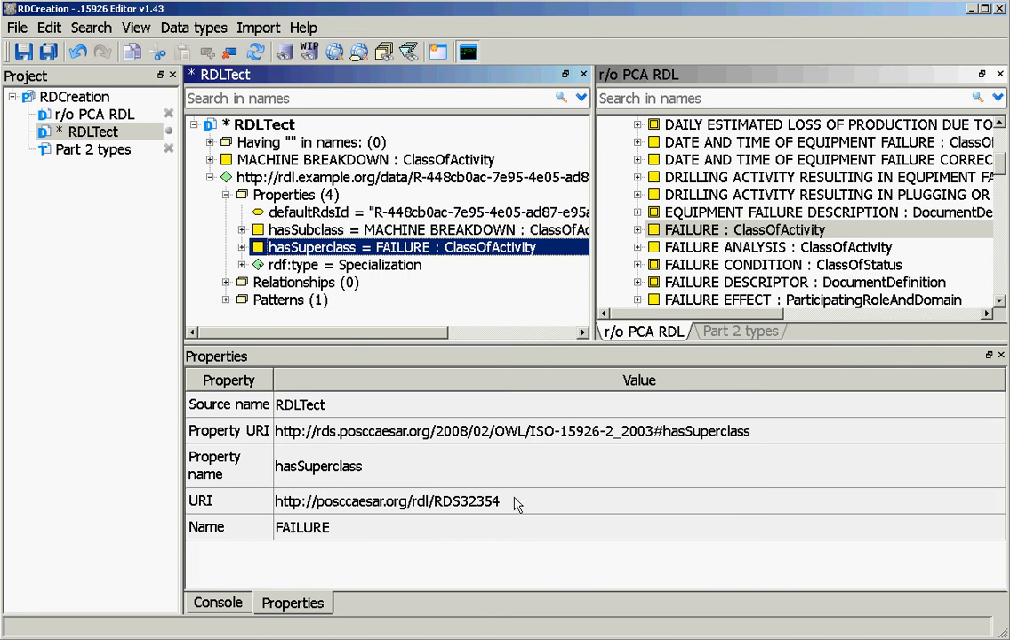
pyautogui.moveTo(501, 503); pyautogui.dragTo(270, 510)
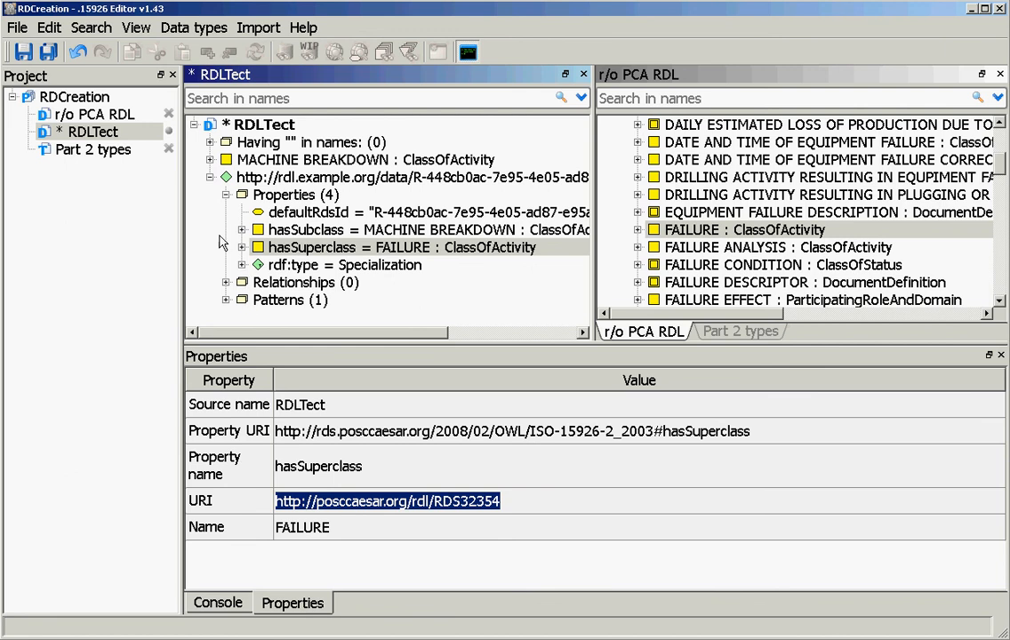
pyautogui.click(211, 178)
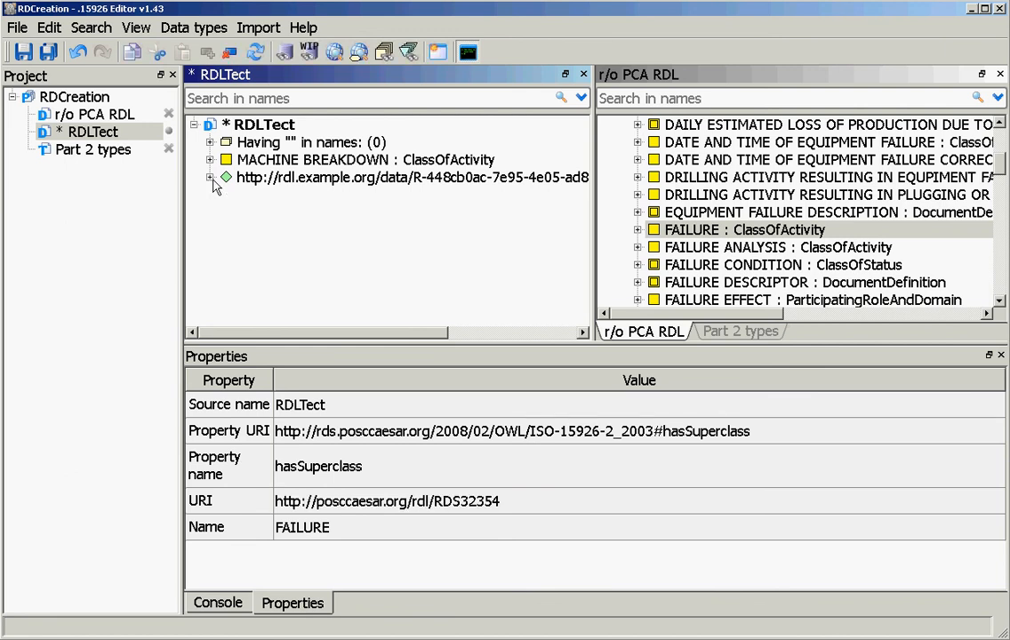